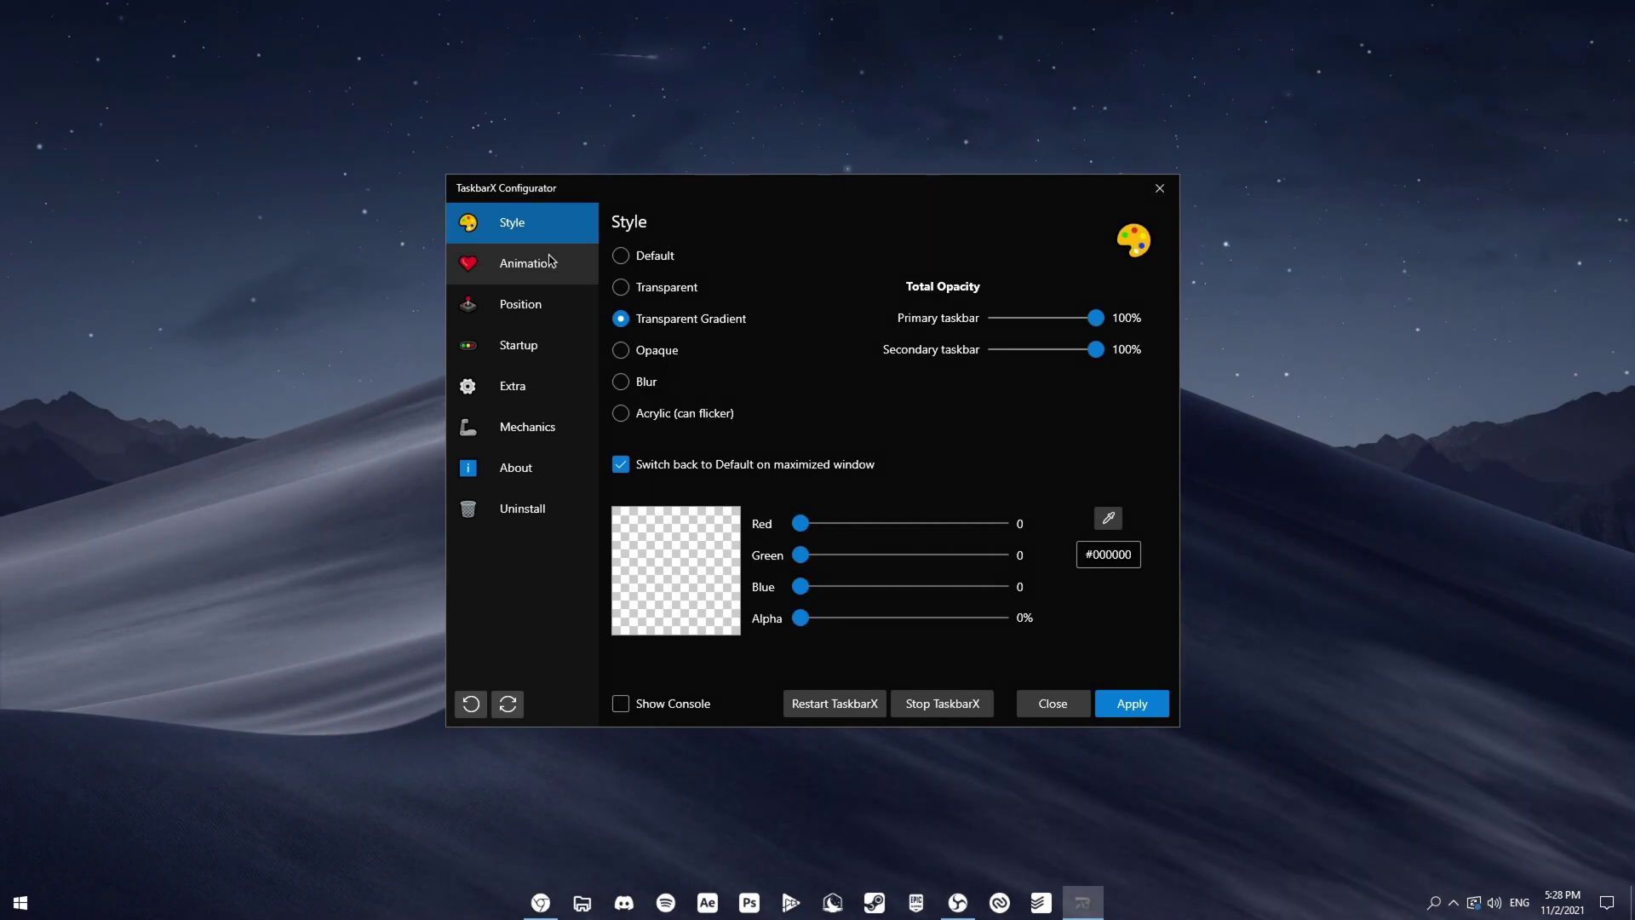
Step: Review the Animation, Position and Style settings, then close TaskbarX Configurator
click(545, 262)
click(526, 304)
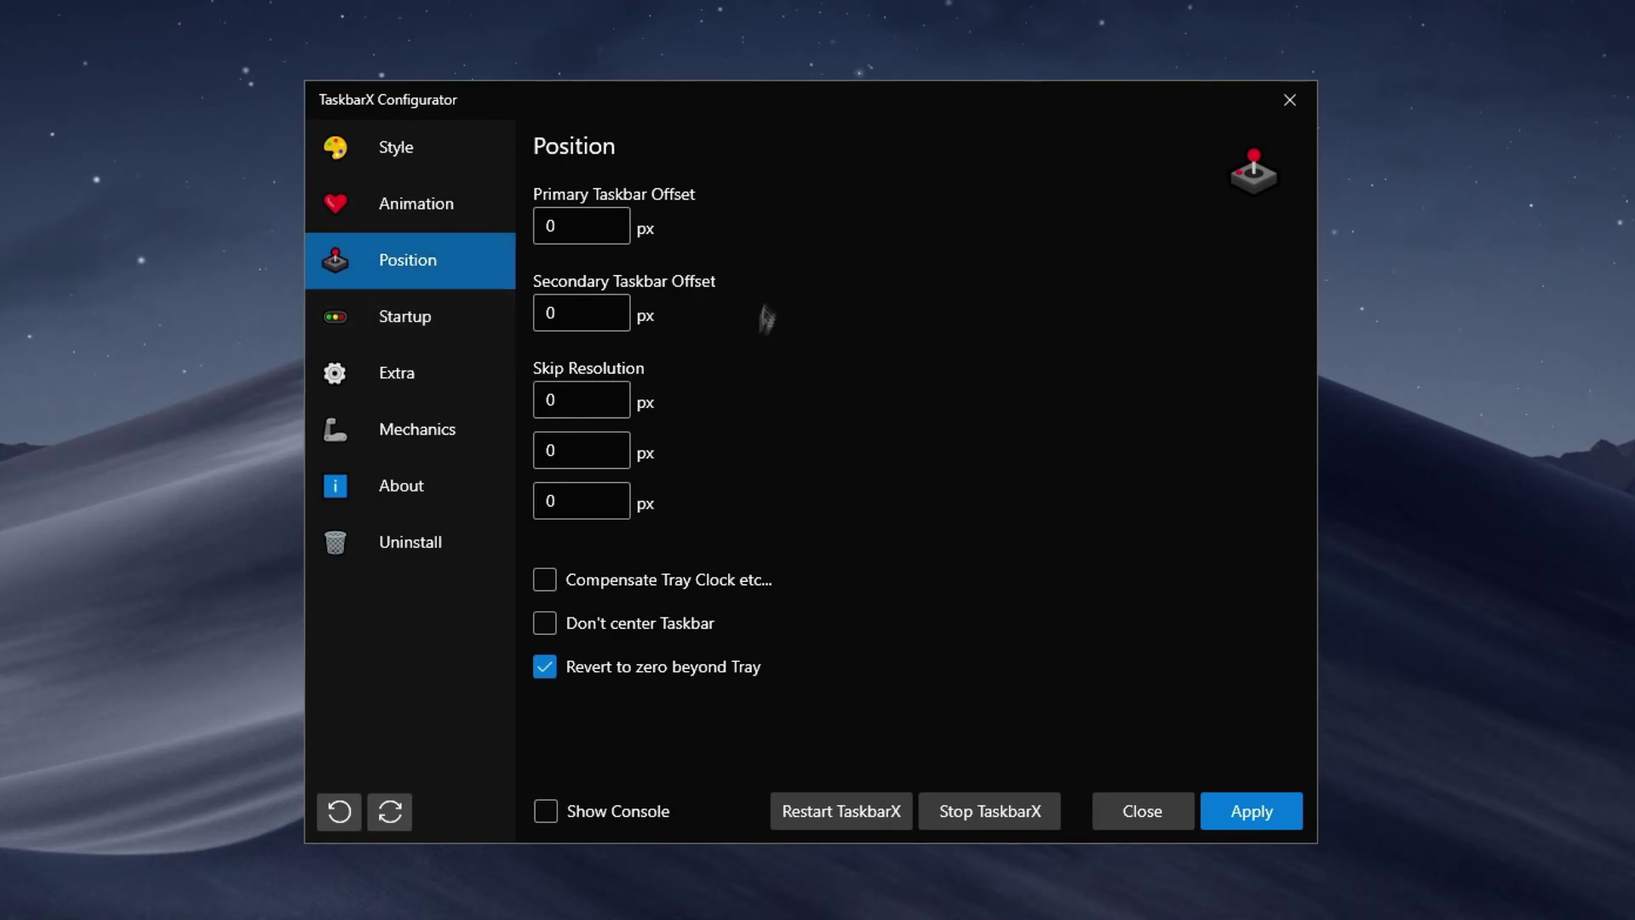
click(450, 157)
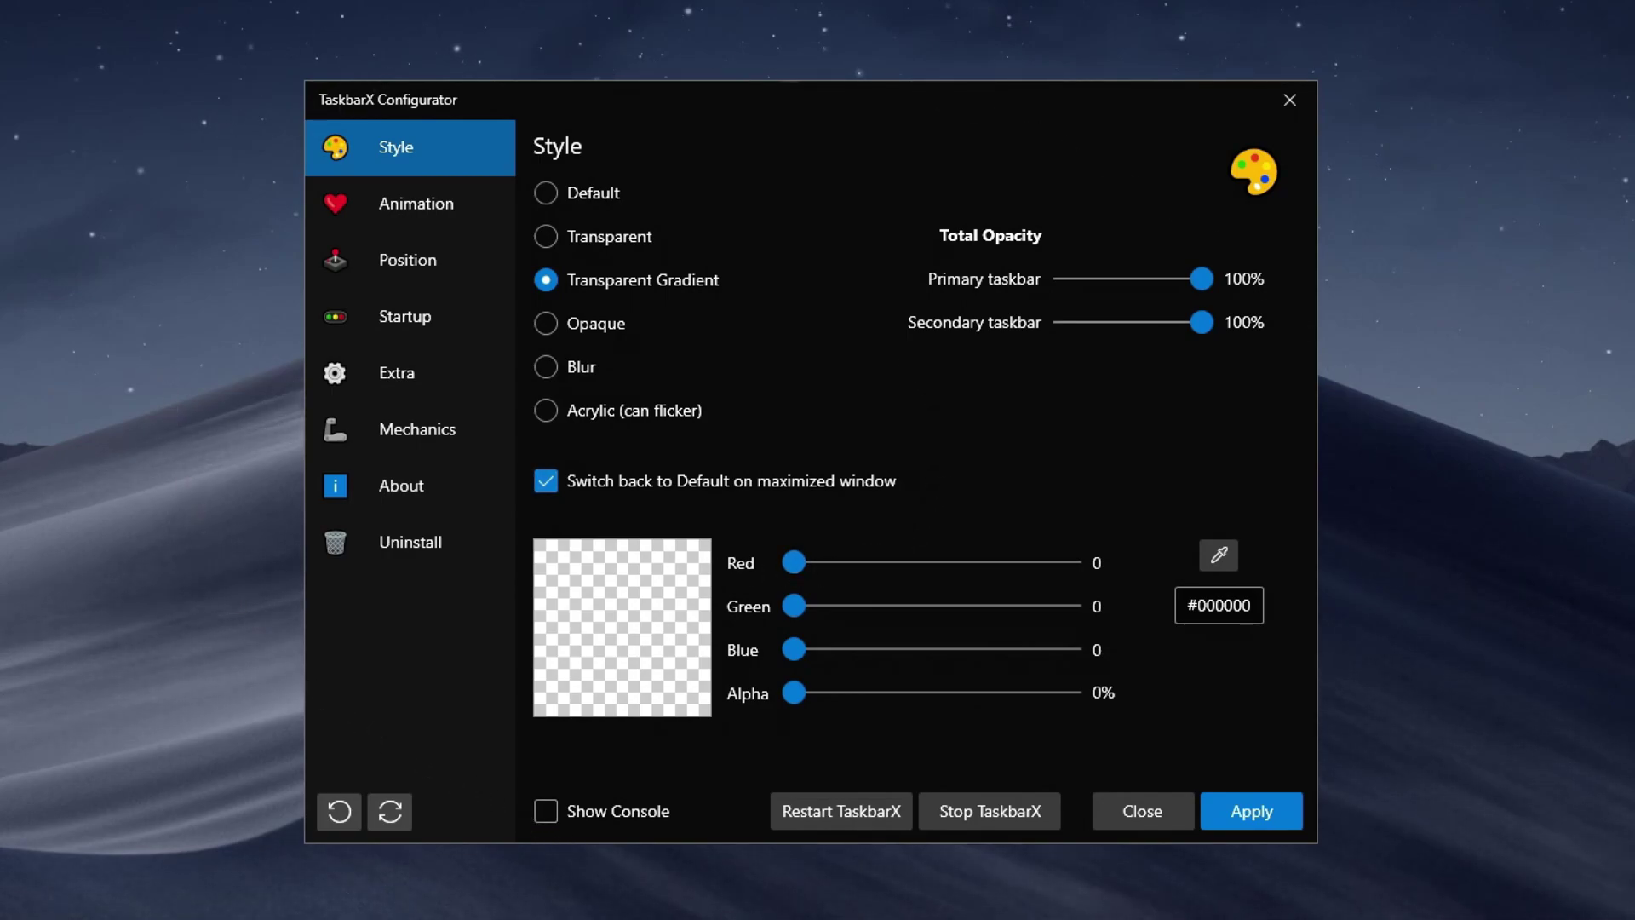
drag(321, 65, 1250, 836)
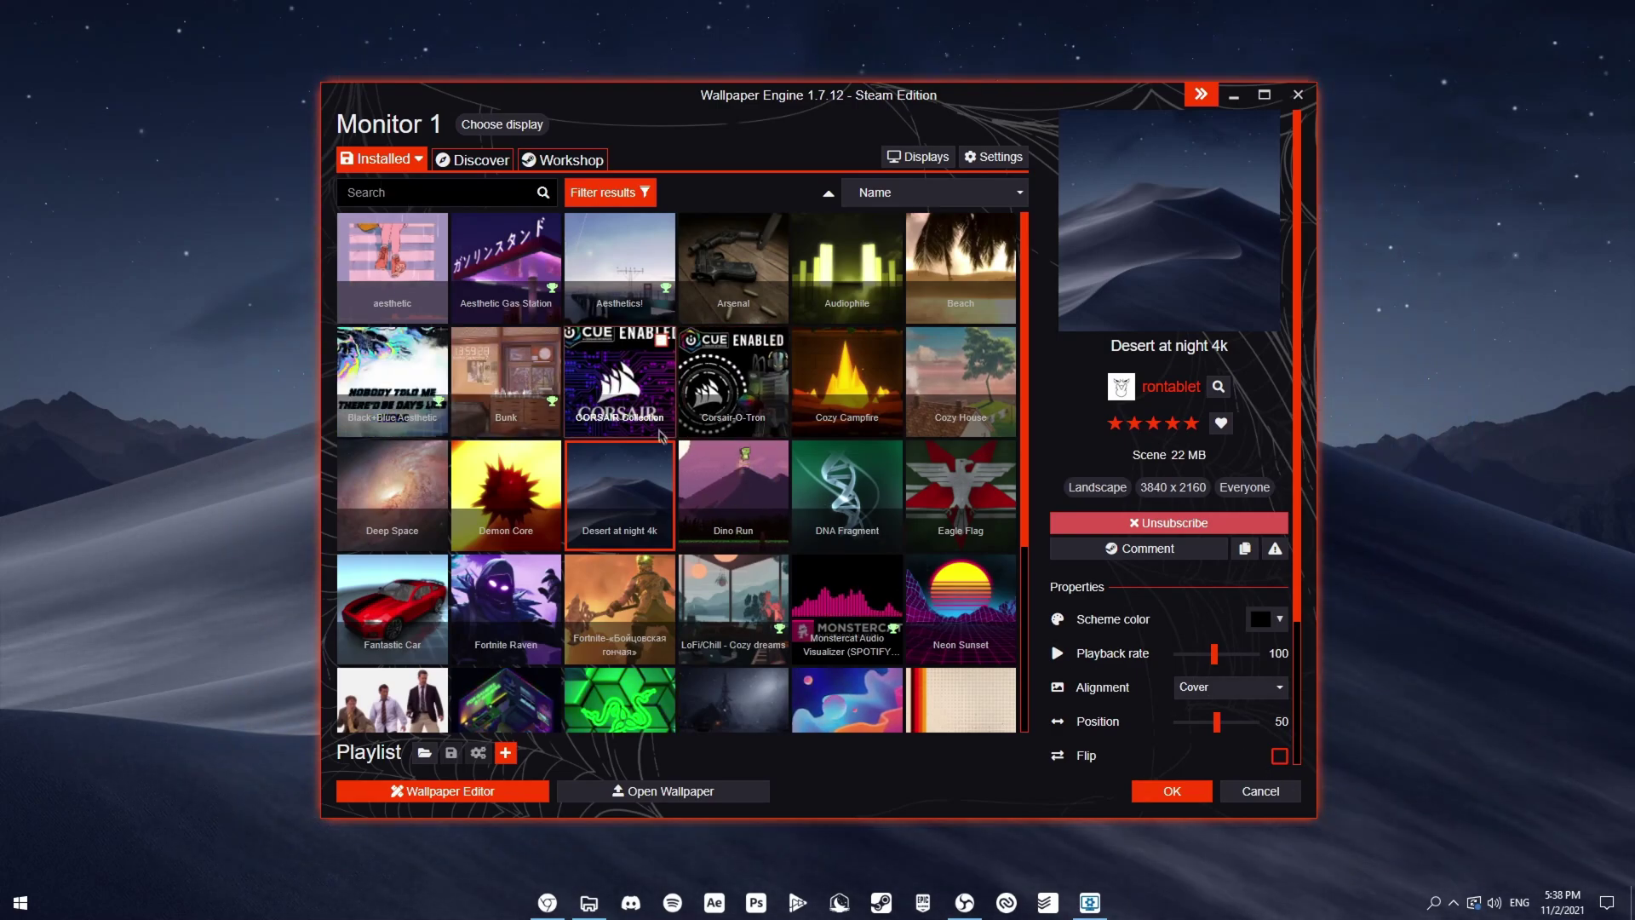
scroll(647, 477, down, 3)
scroll(644, 464, up, 3)
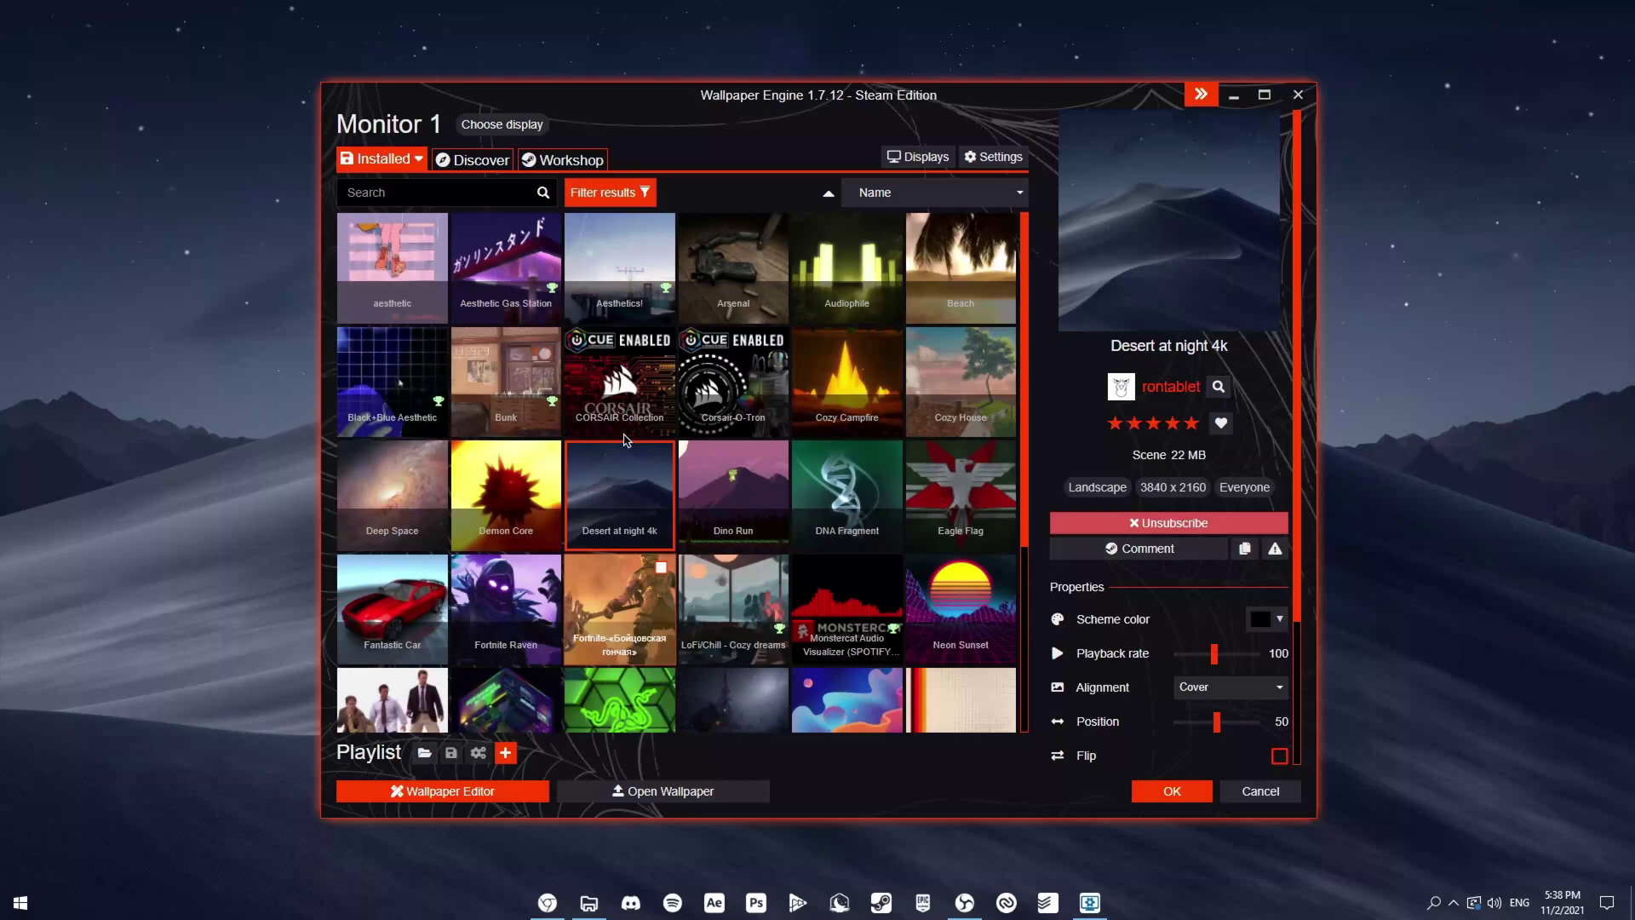
click(472, 159)
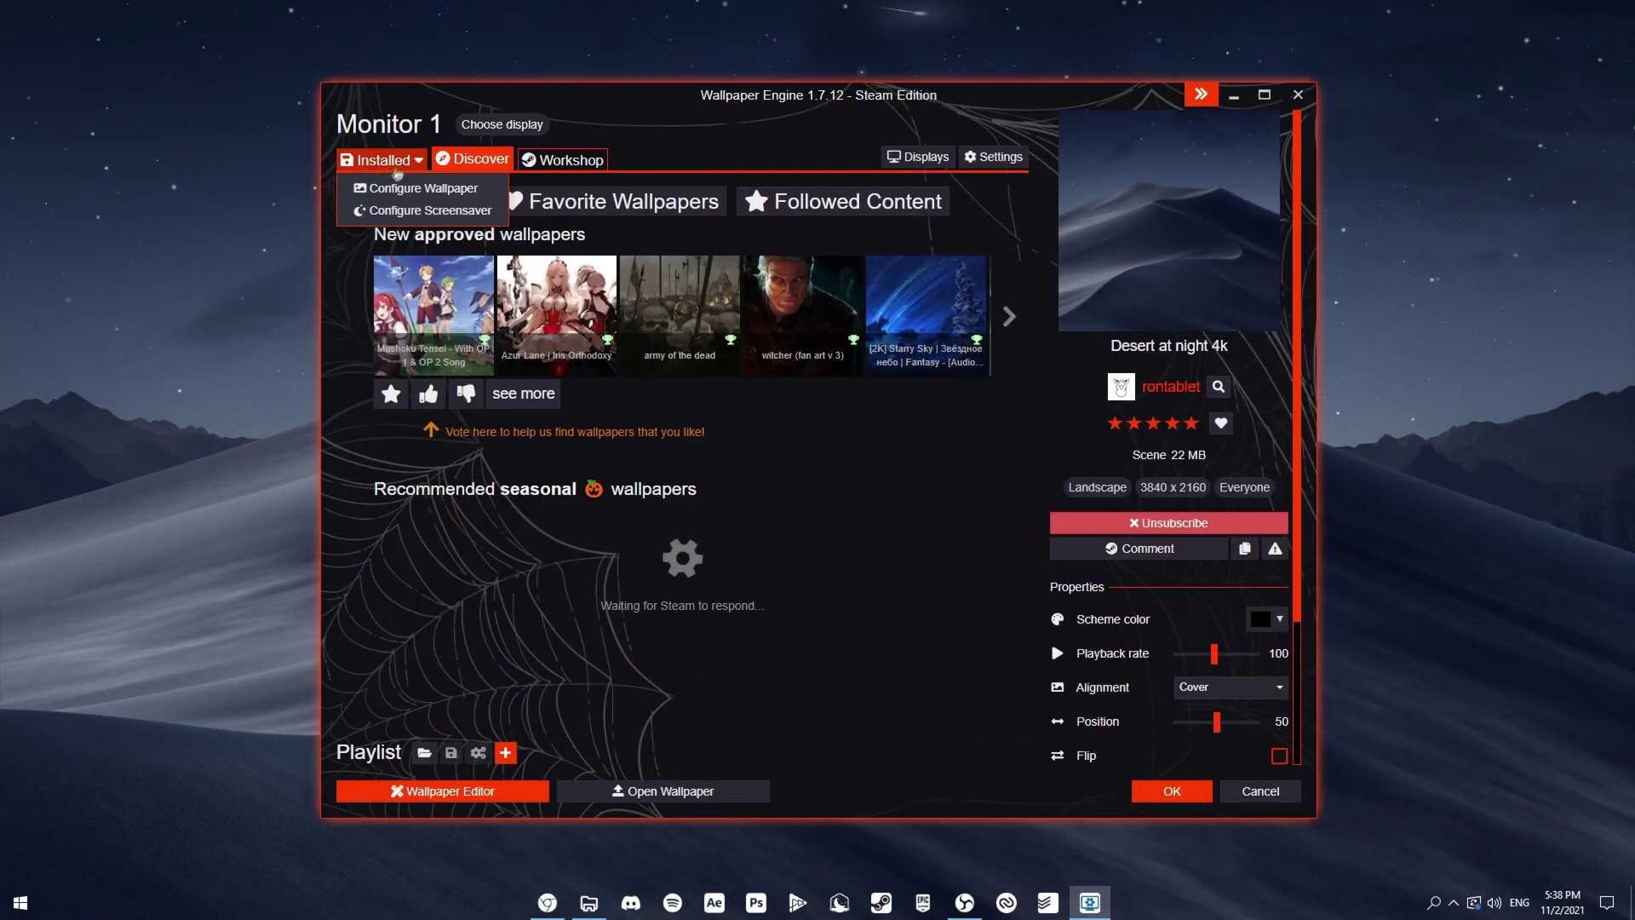
scroll(678, 477, down, 3)
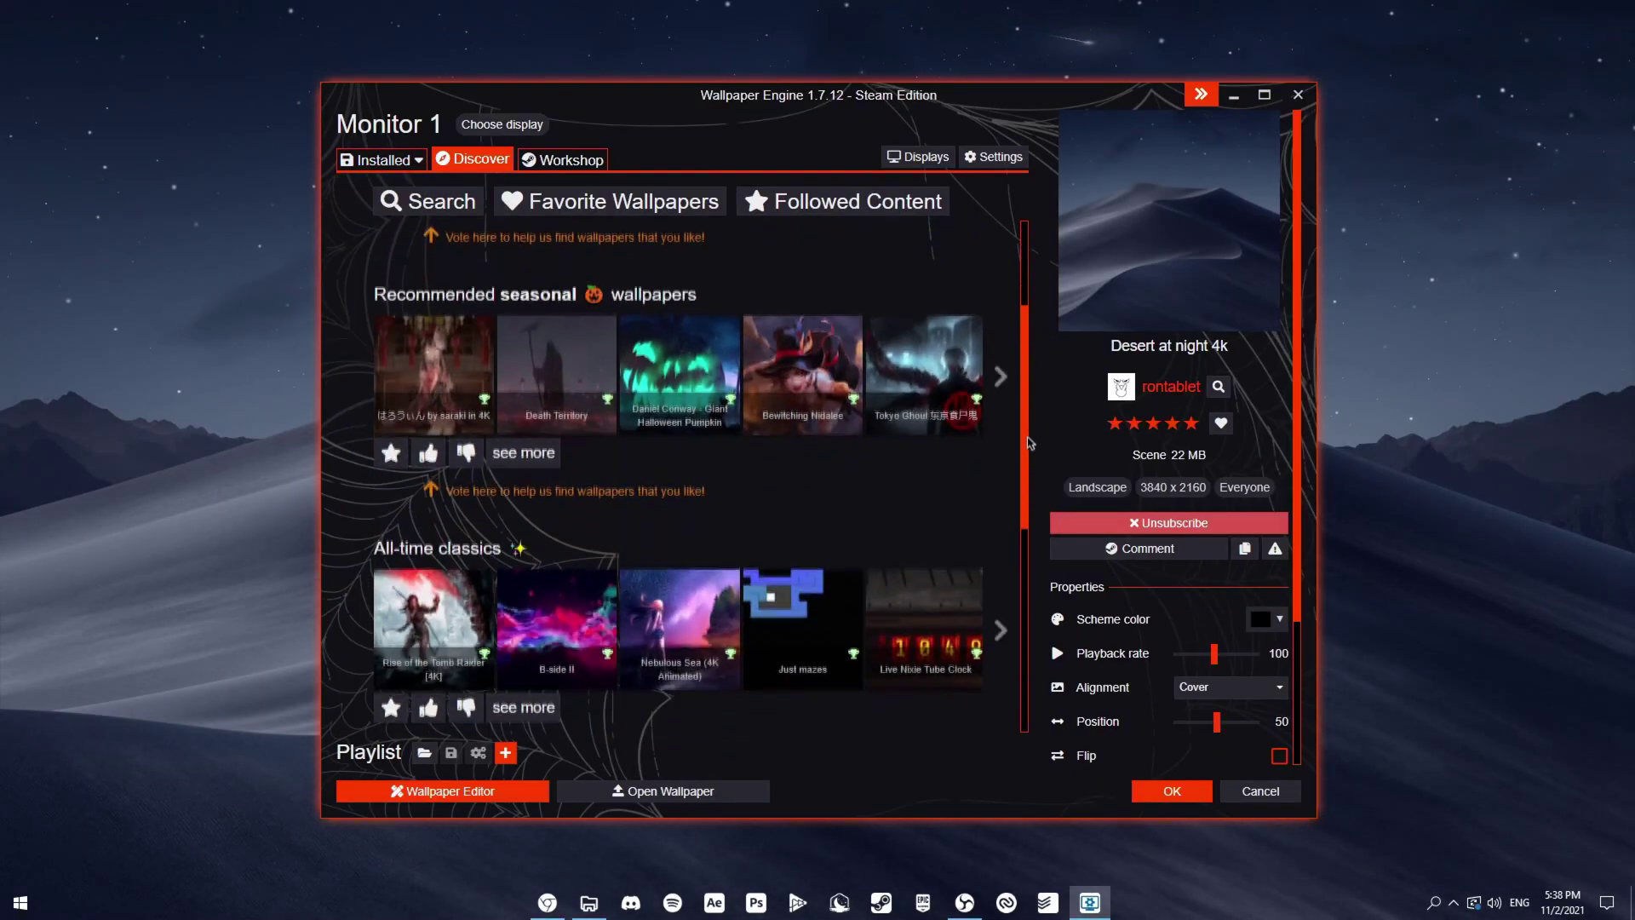
mouse_move(397, 159)
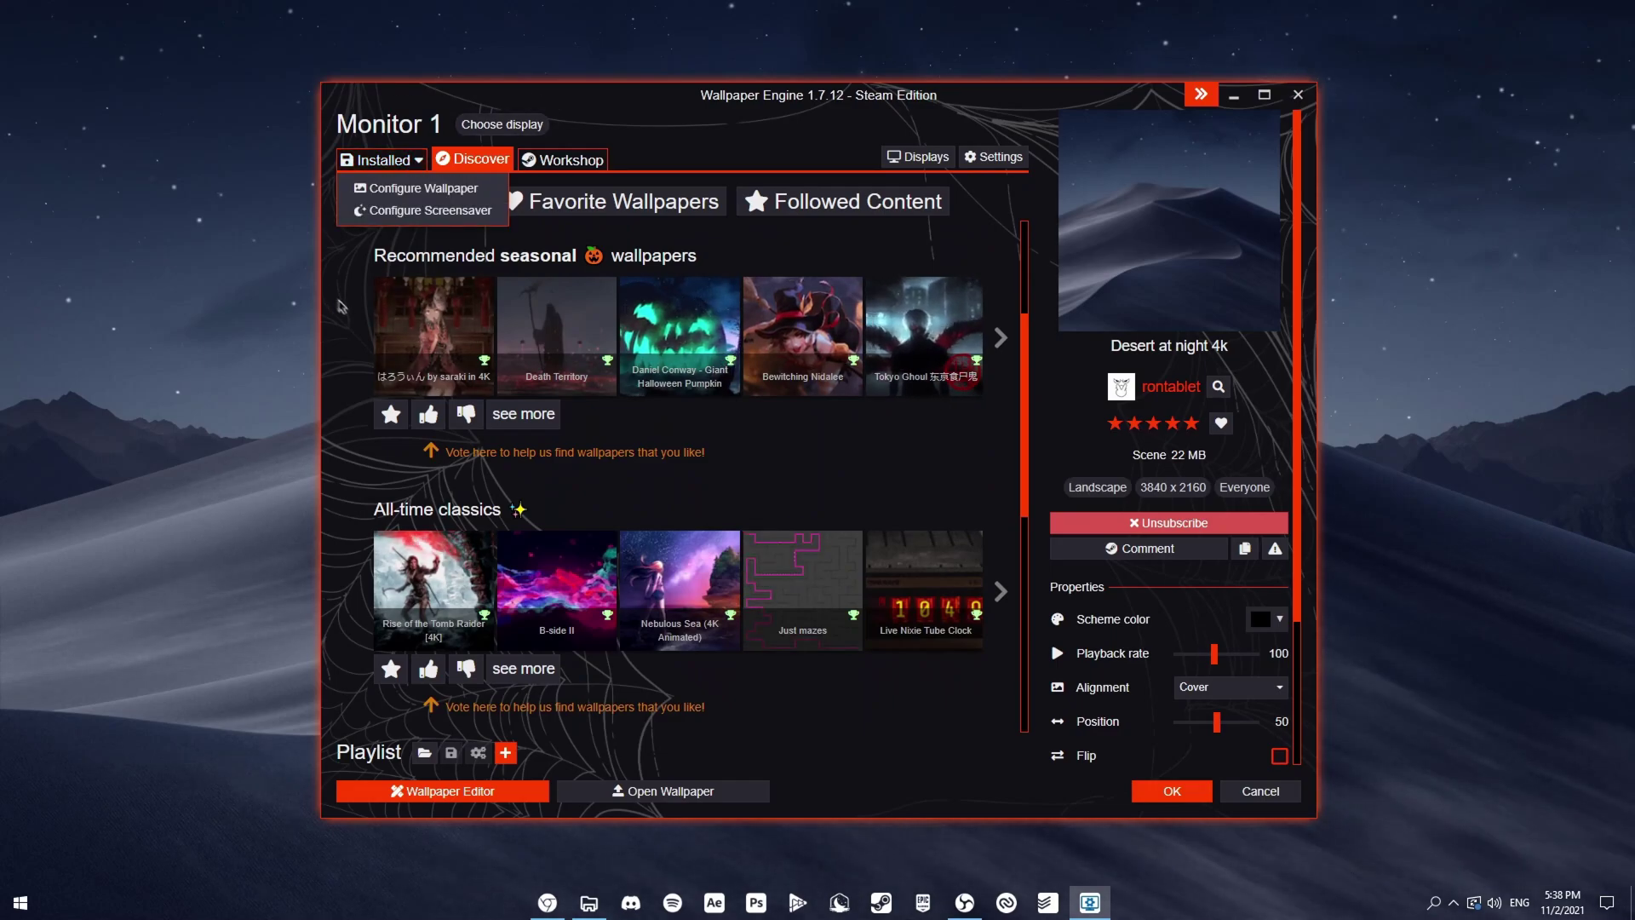
click(397, 158)
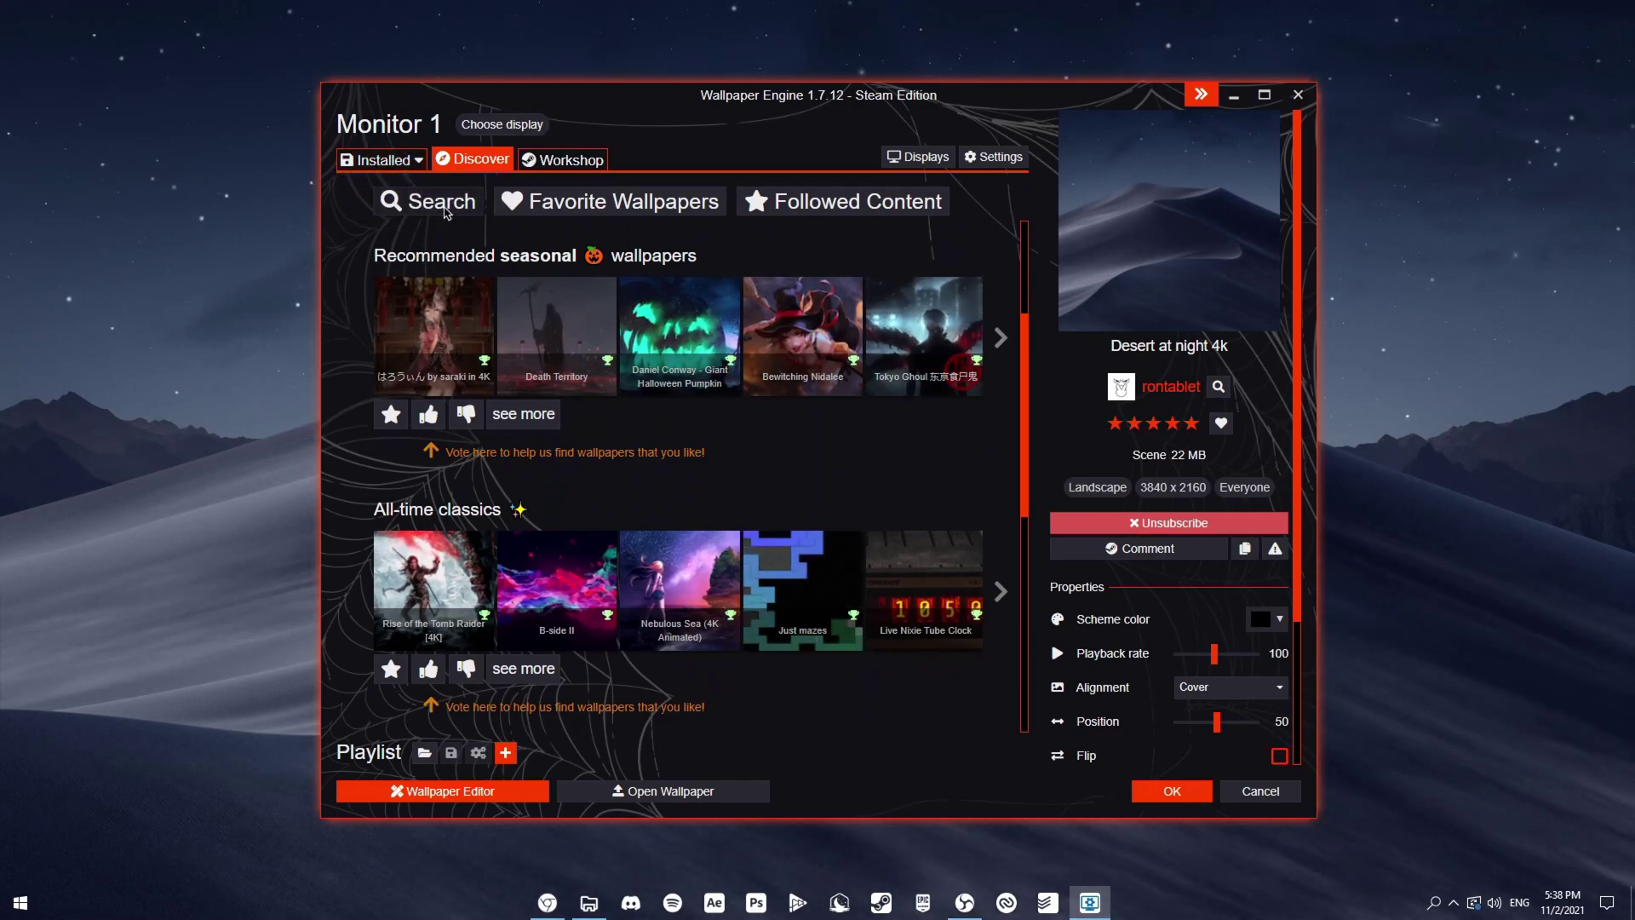
drag(249, 45, 1374, 868)
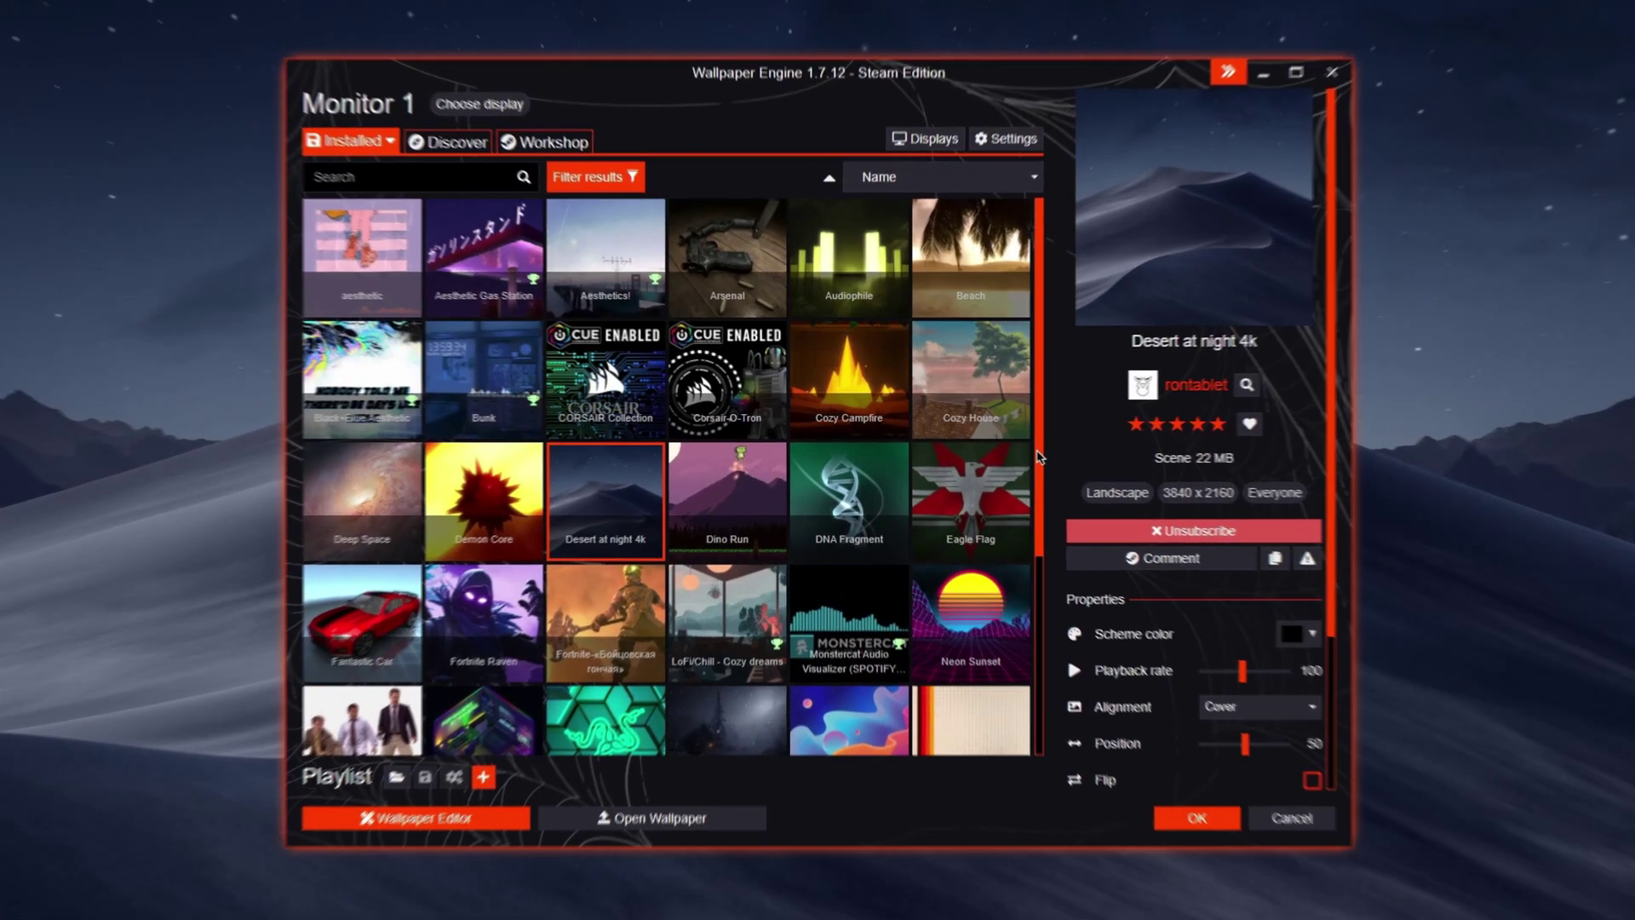
scroll(1017, 588, down, 2)
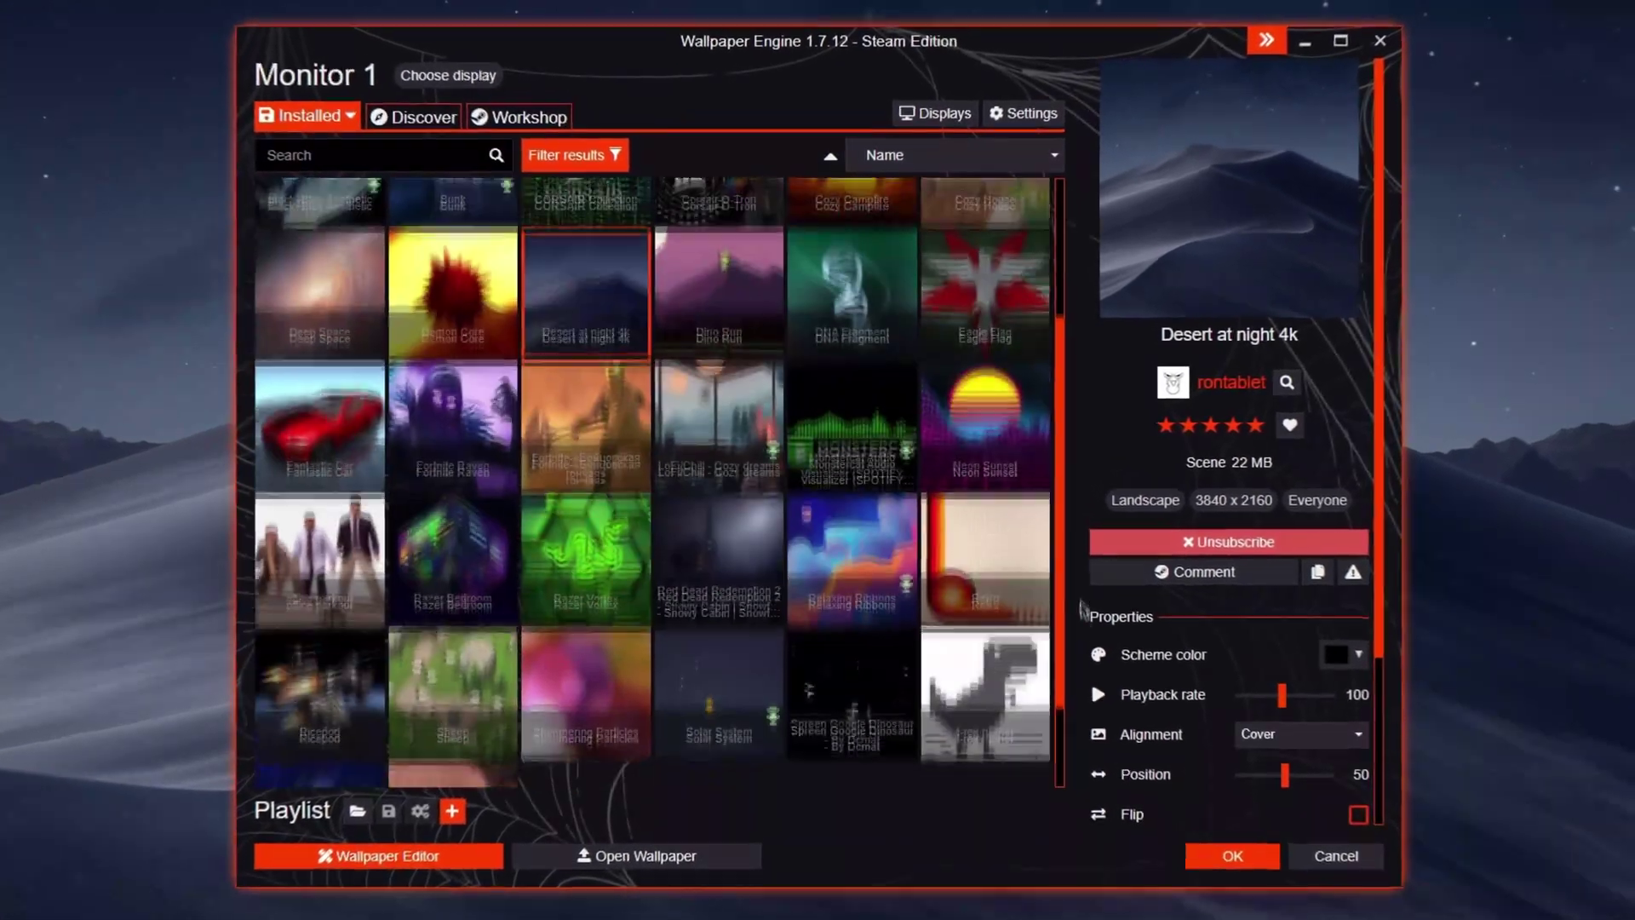
scroll(653, 485, up, 3)
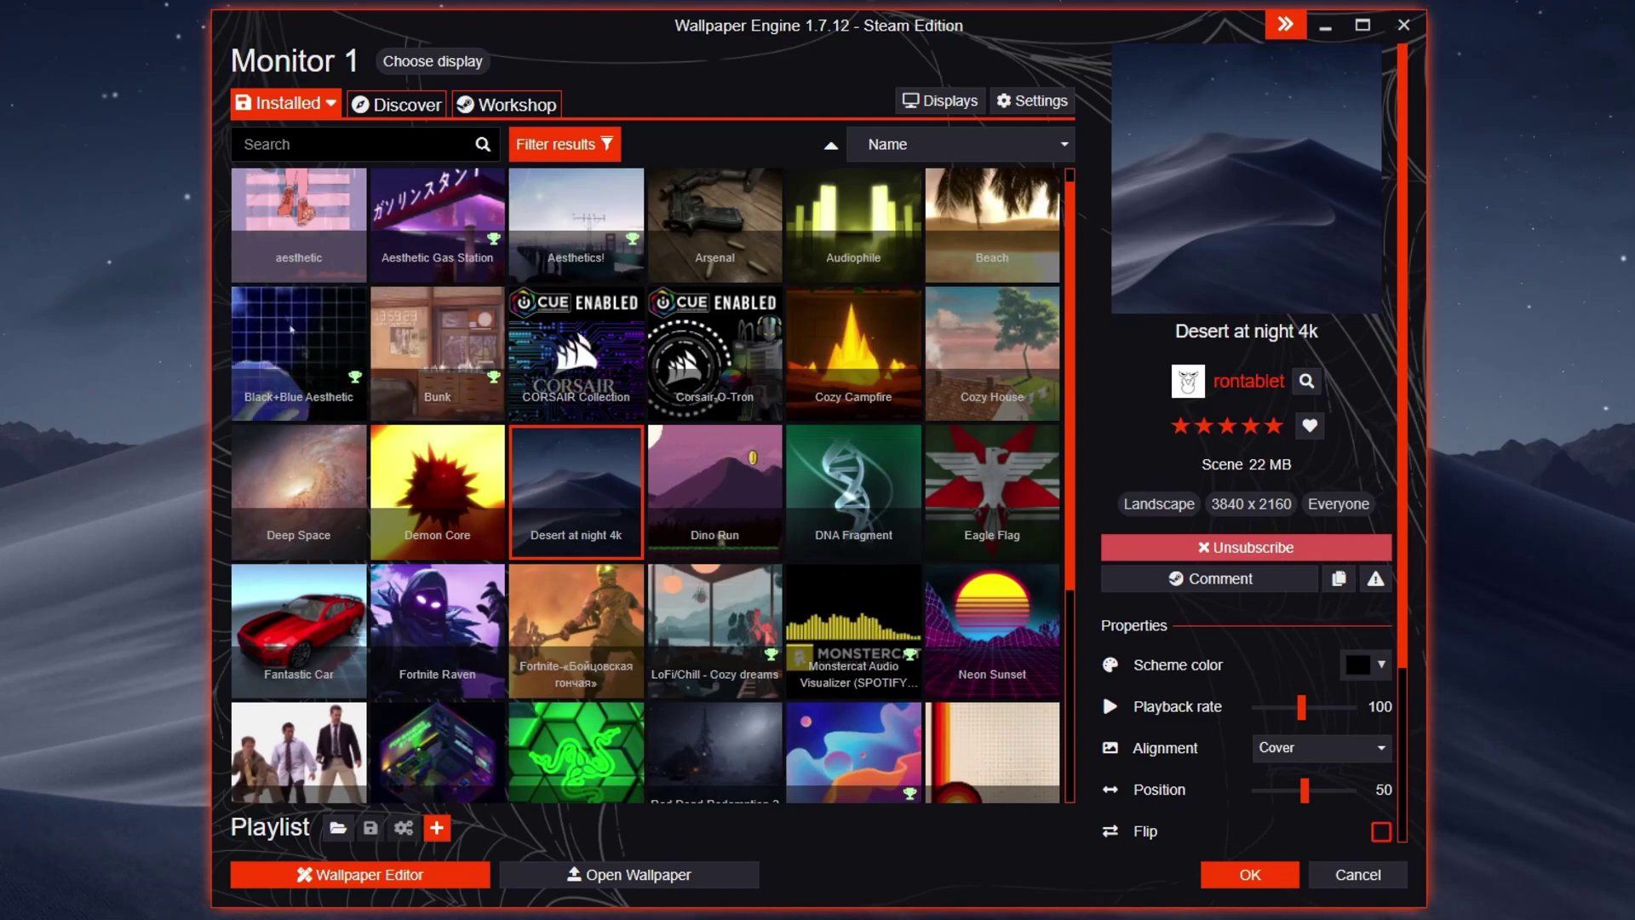
click(1326, 31)
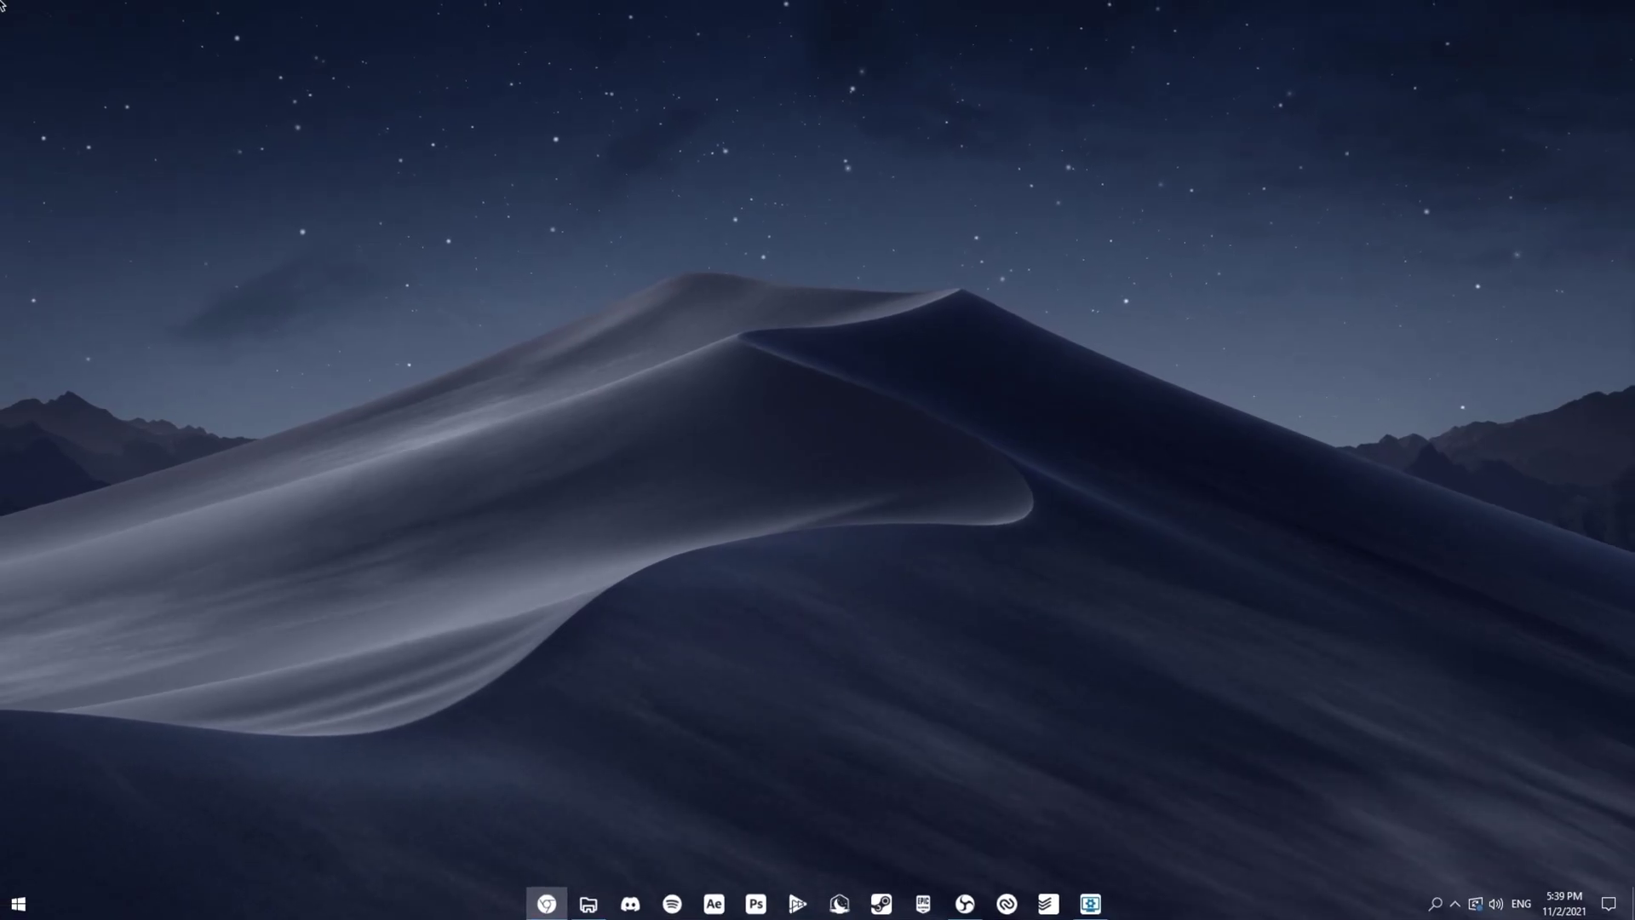
click(1090, 911)
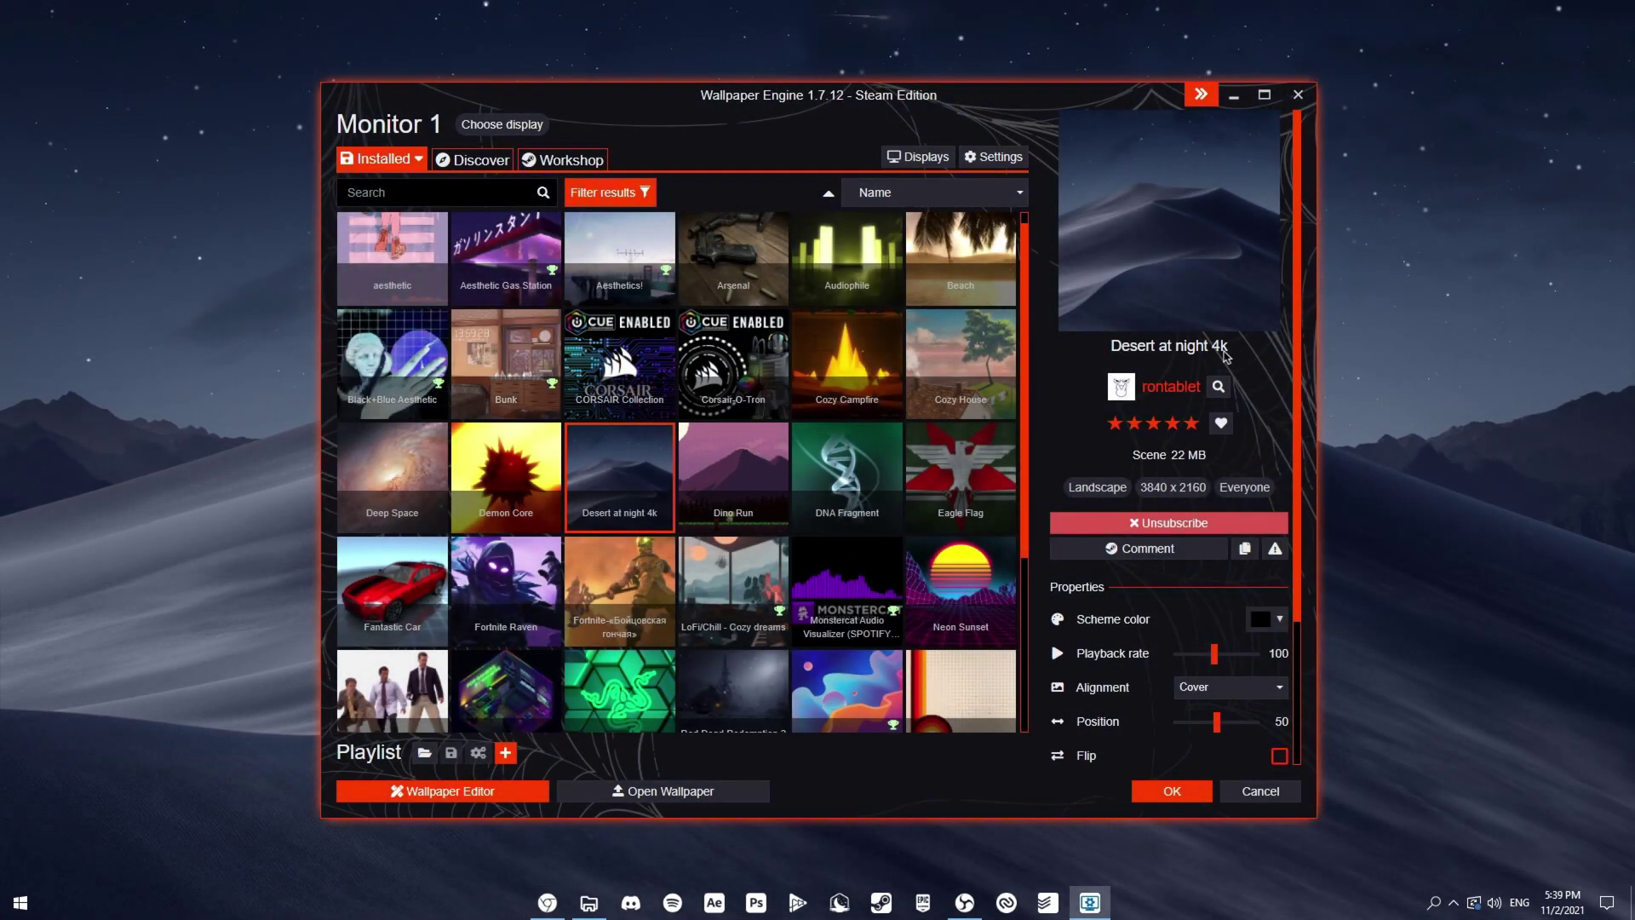
click(1233, 94)
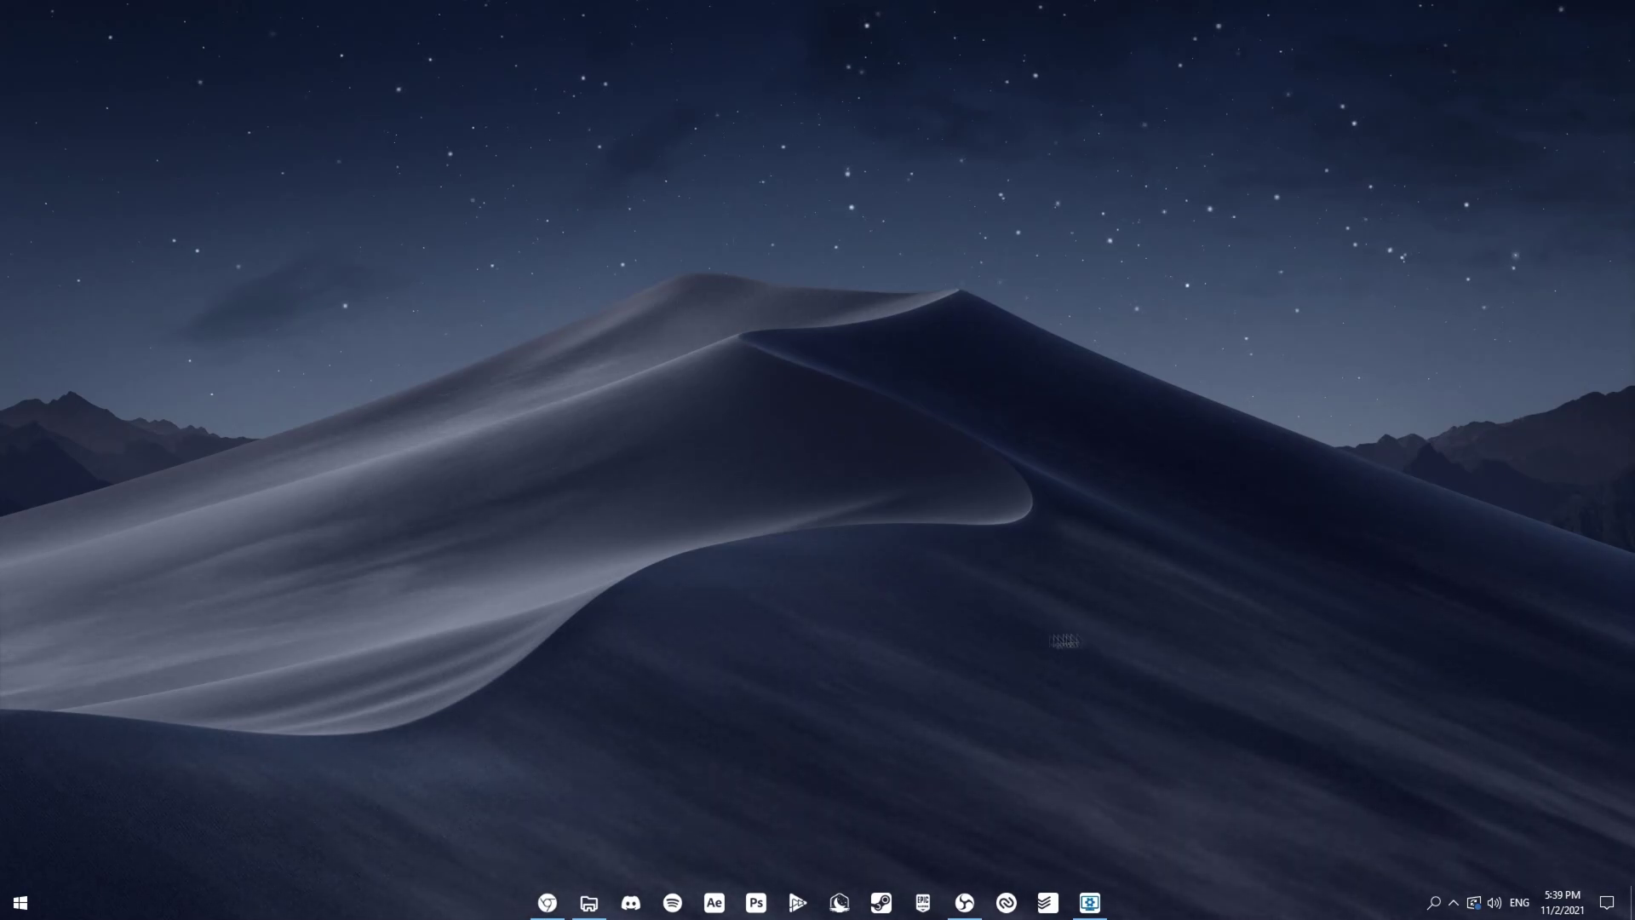
click(1077, 907)
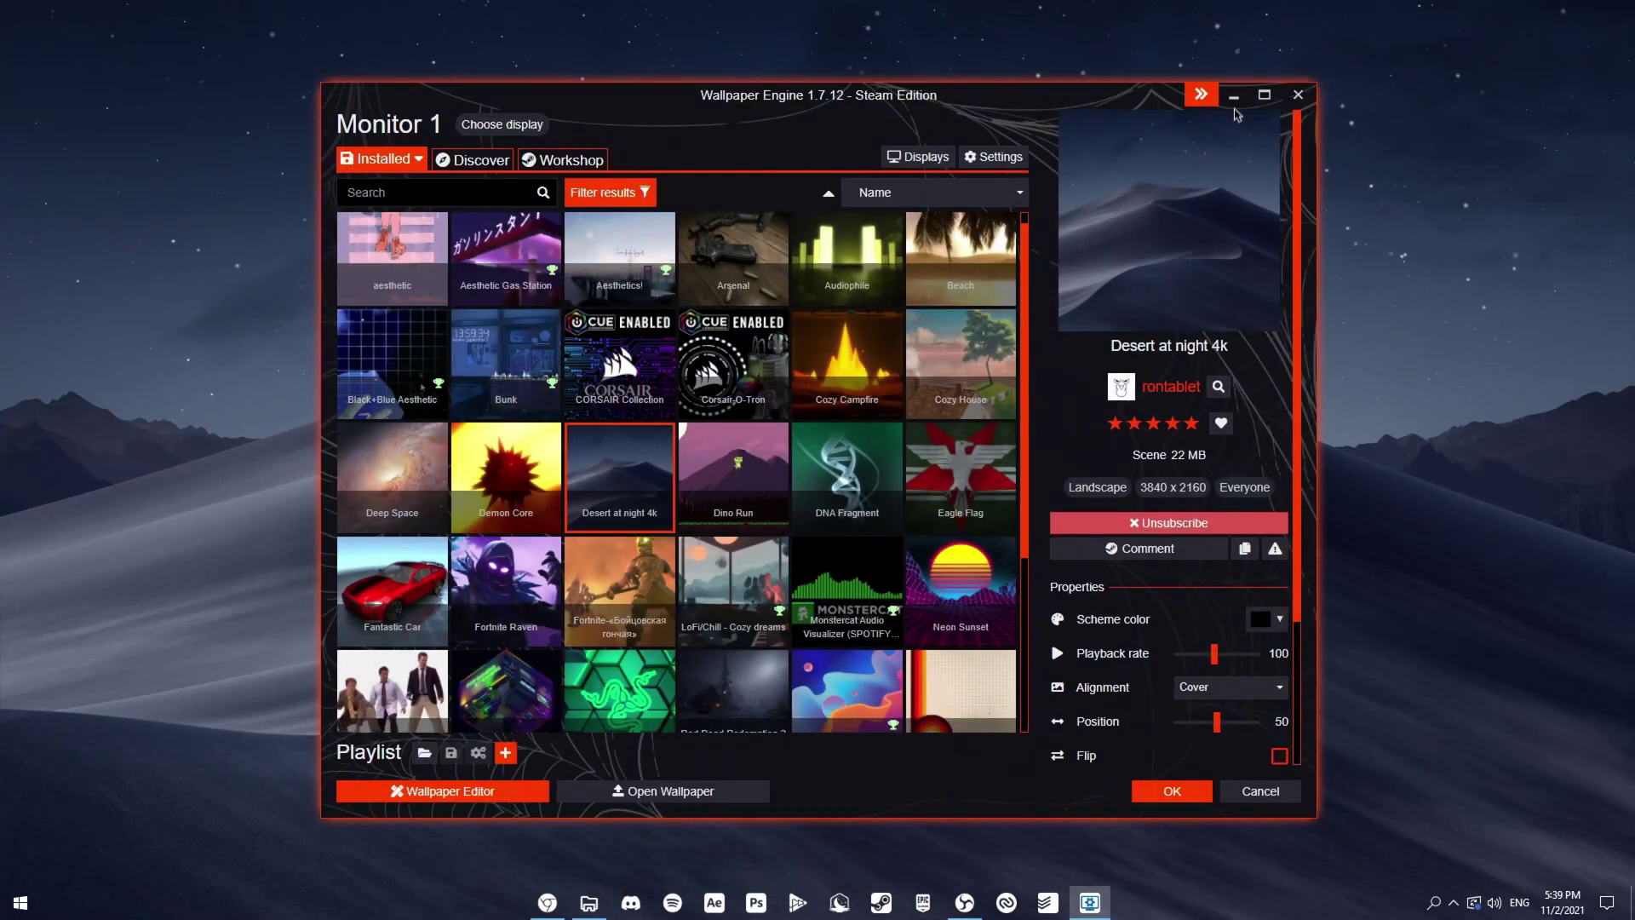
Step: Minimize the Wallpaper Engine library window
click(1236, 105)
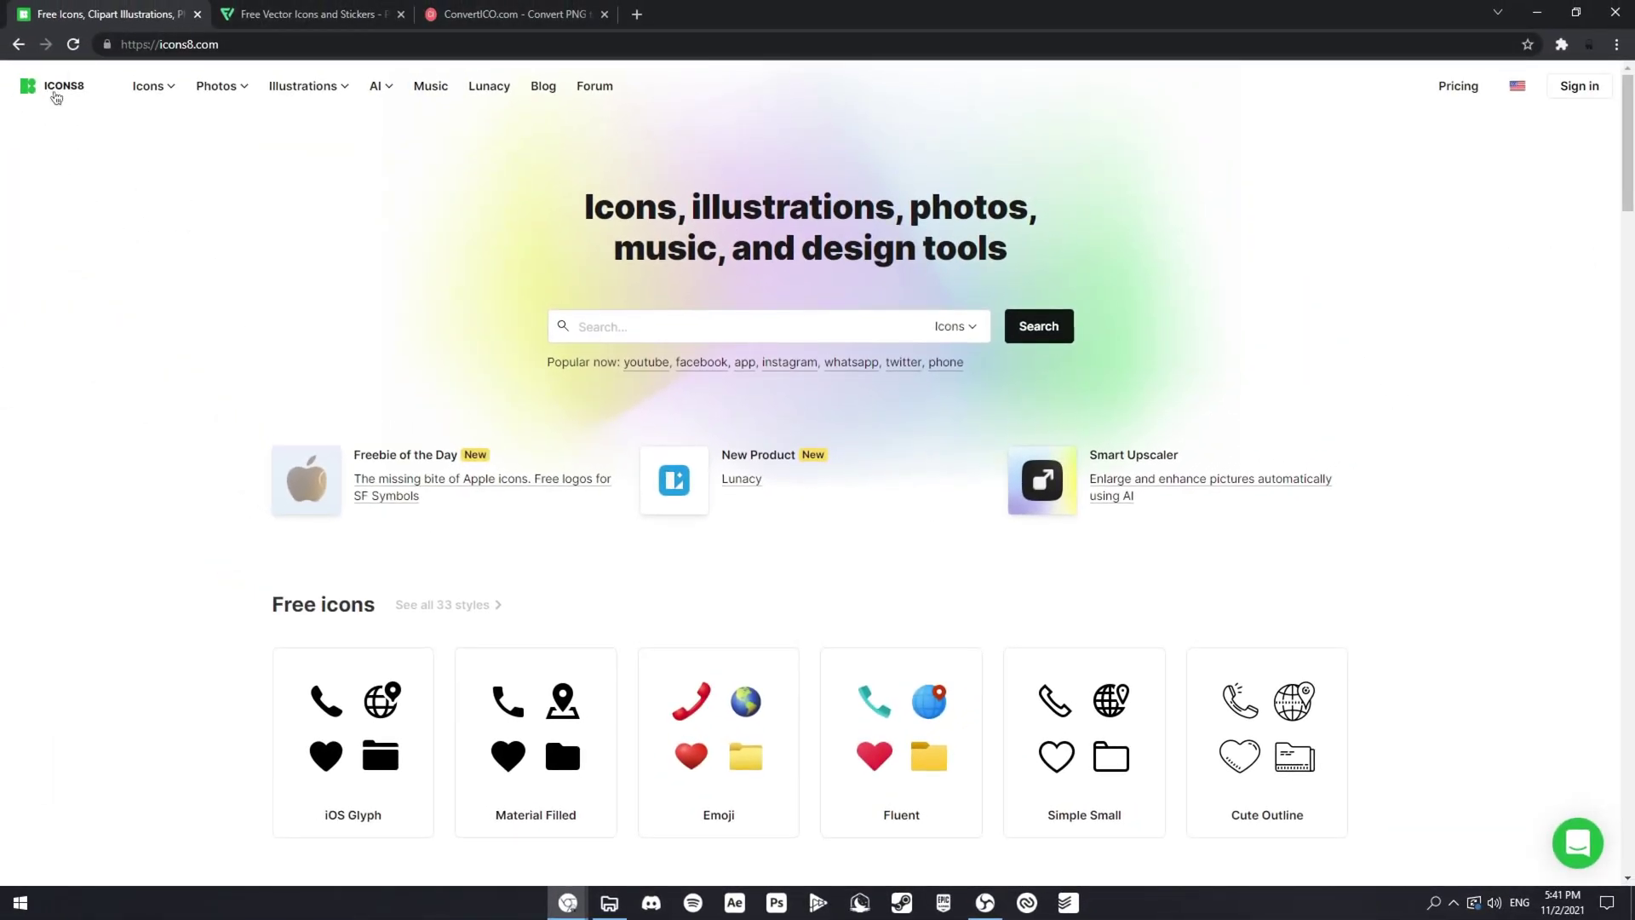
Step: Search icons8 for 'discord' icons
click(274, 16)
click(110, 15)
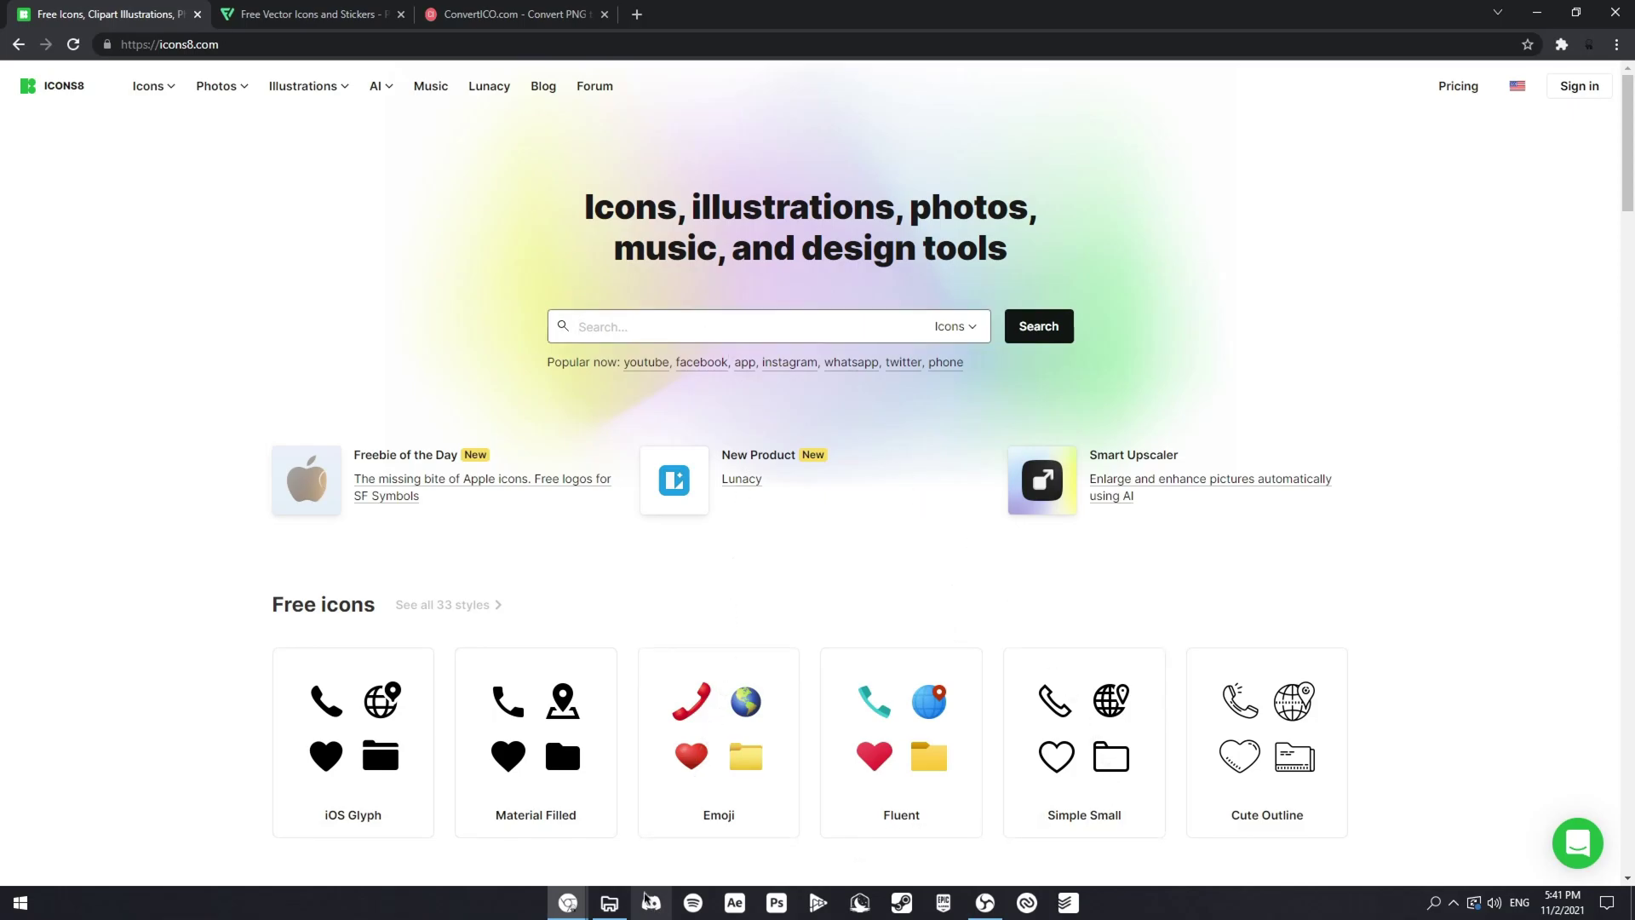
click(847, 340)
text(discor)
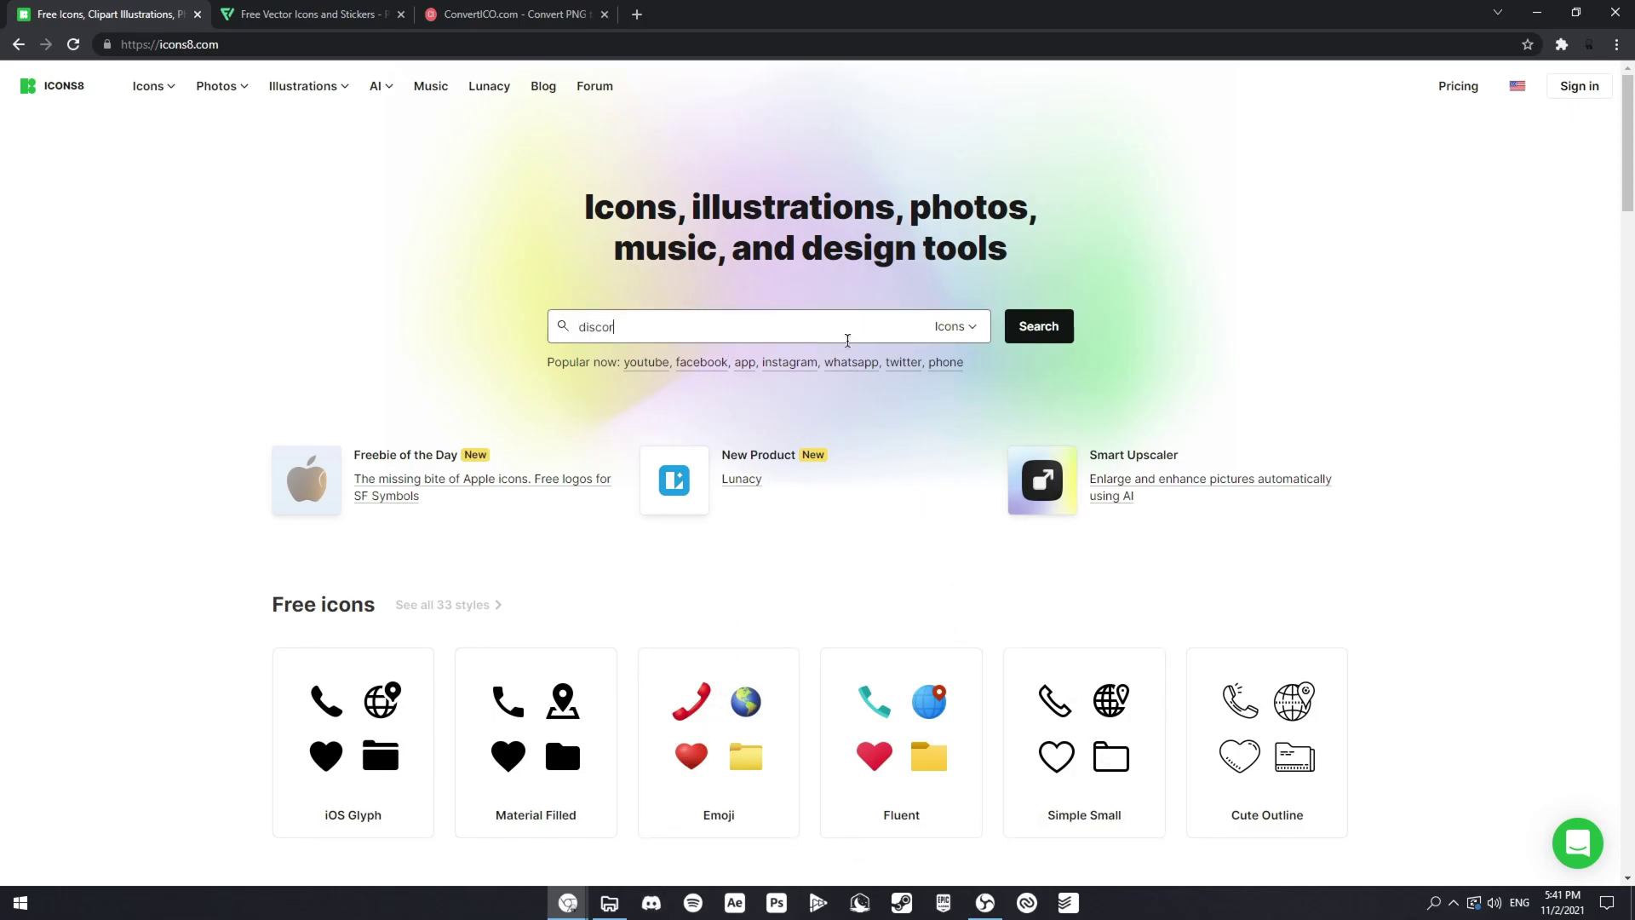
text(d)
key(Return)
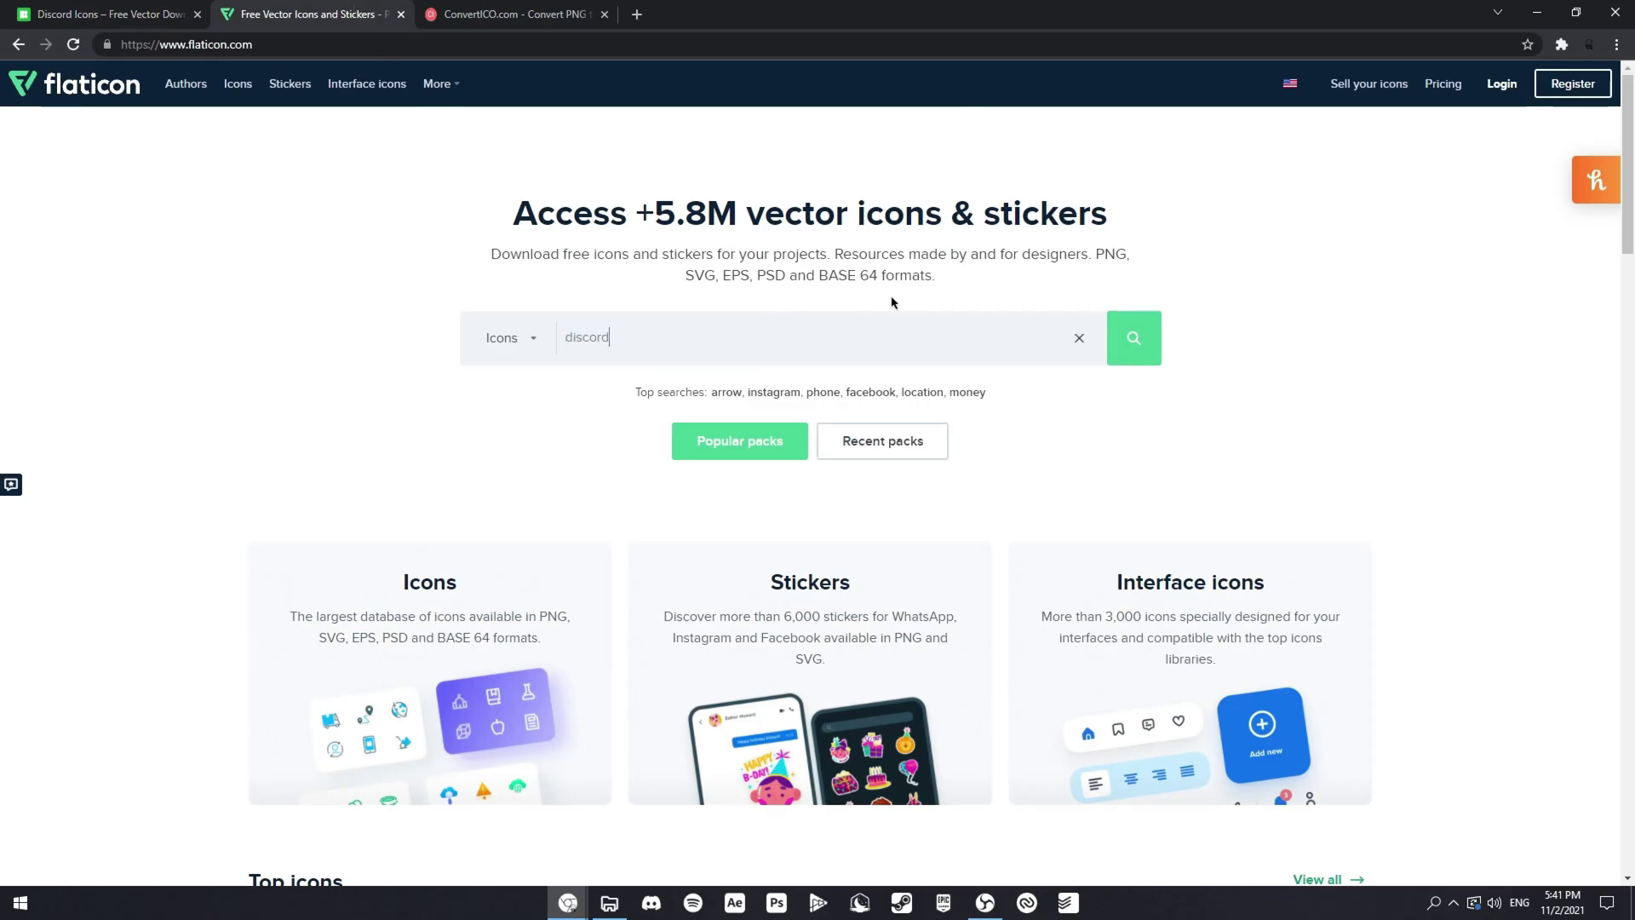
Step: Run the 'discord' search on Flaticon and compare it with the icons8 Discord set
key(Return)
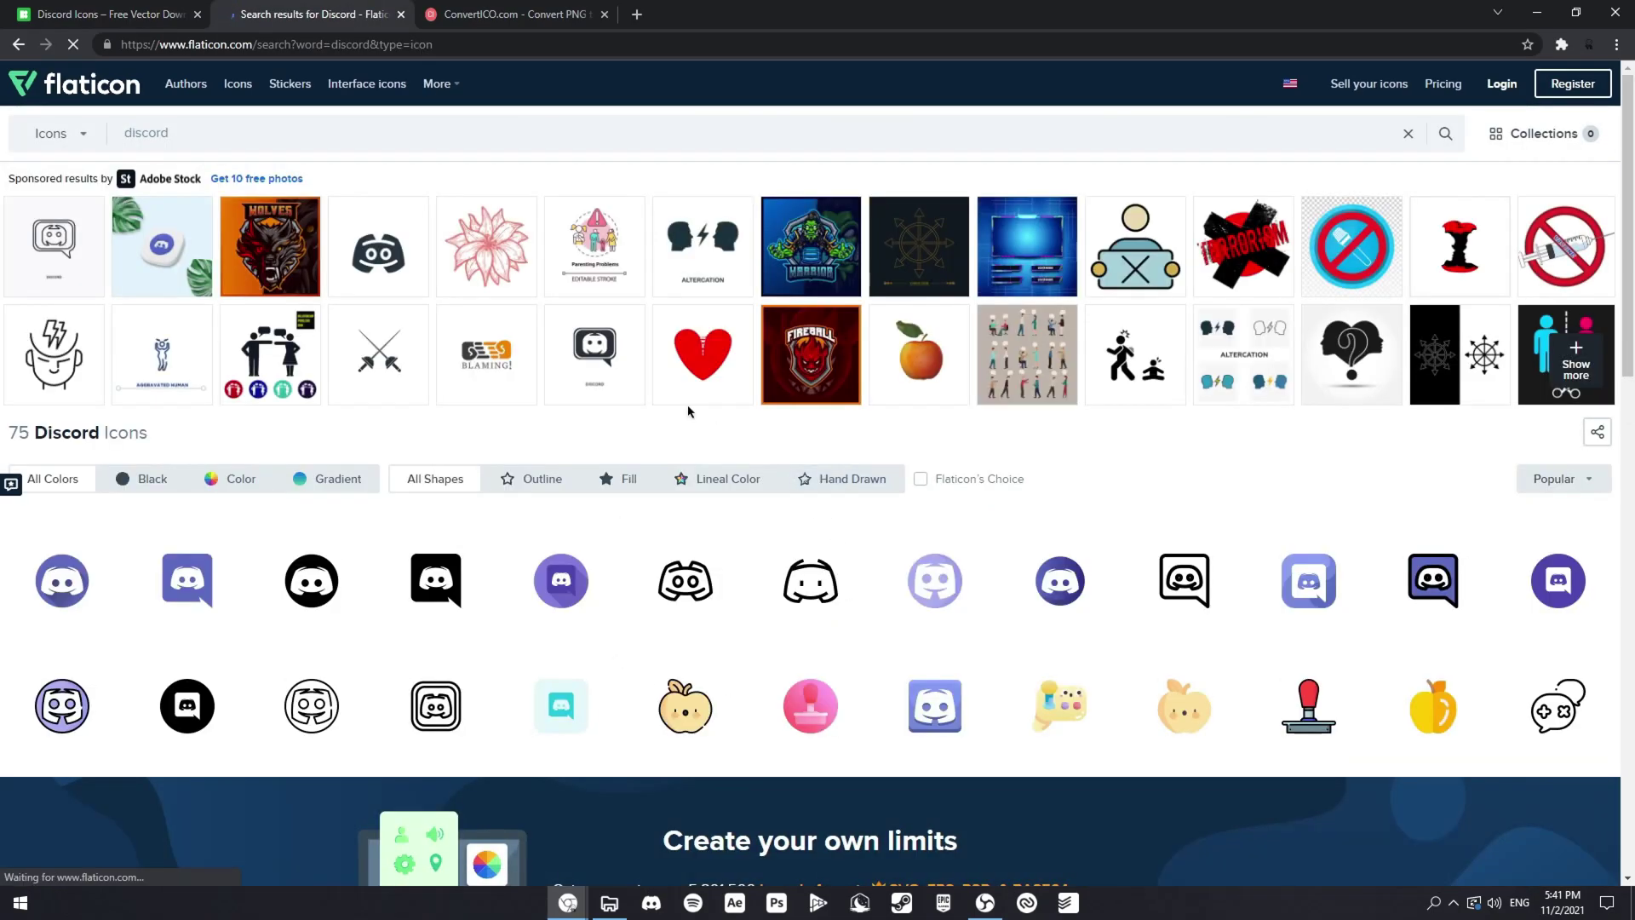
scroll(688, 411, down, 4)
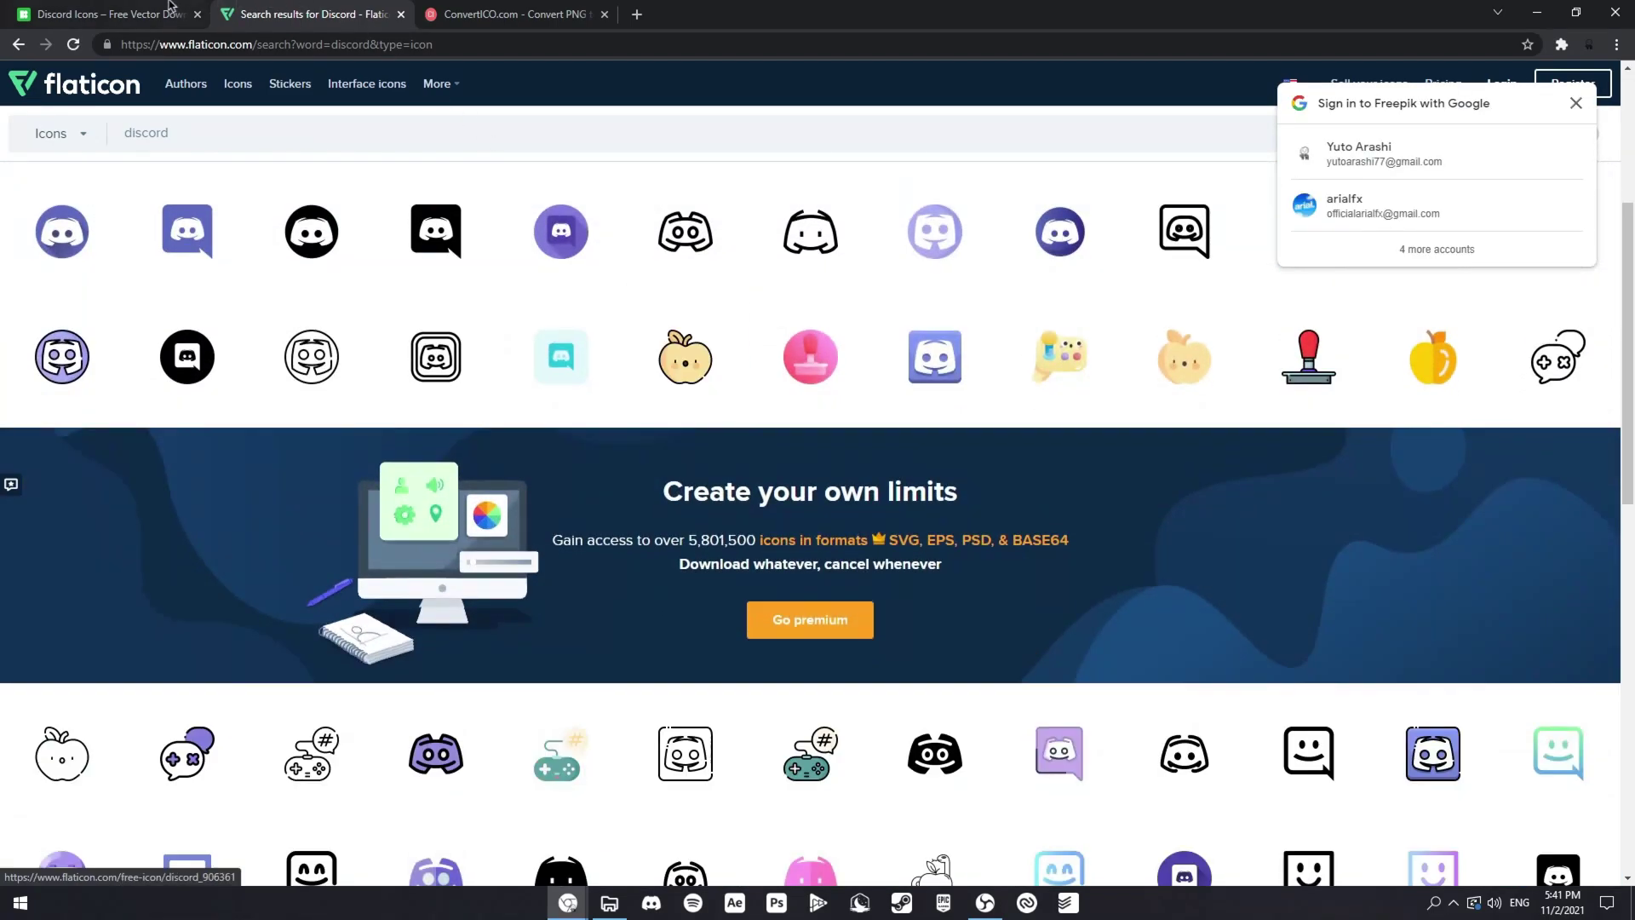
click(168, 9)
scroll(553, 290, down, 3)
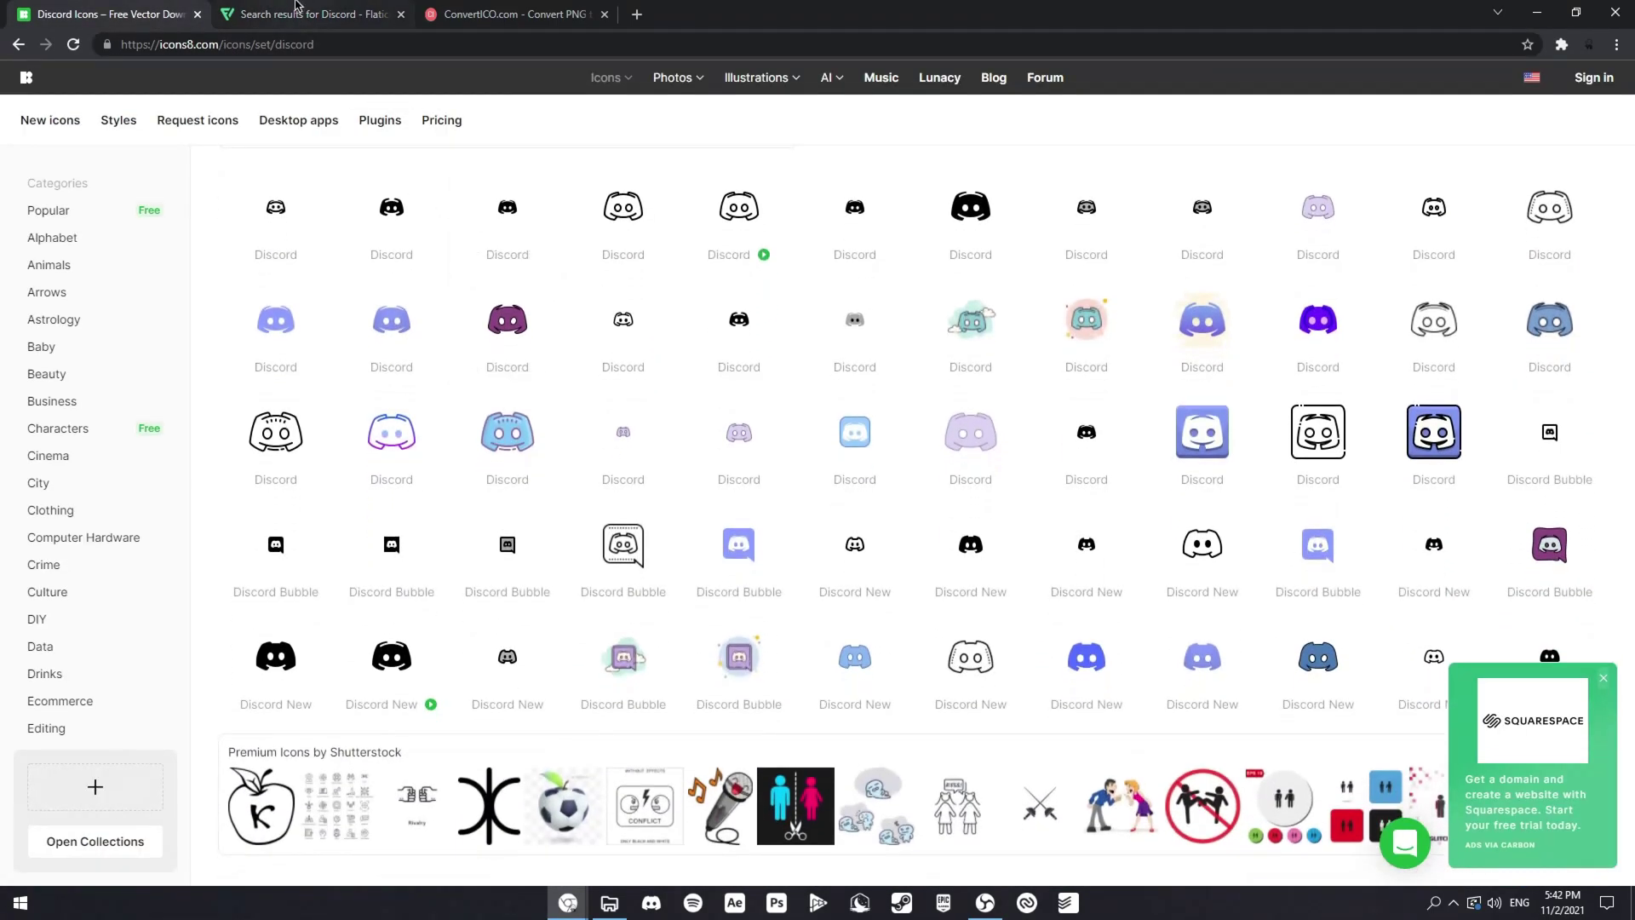
click(297, 10)
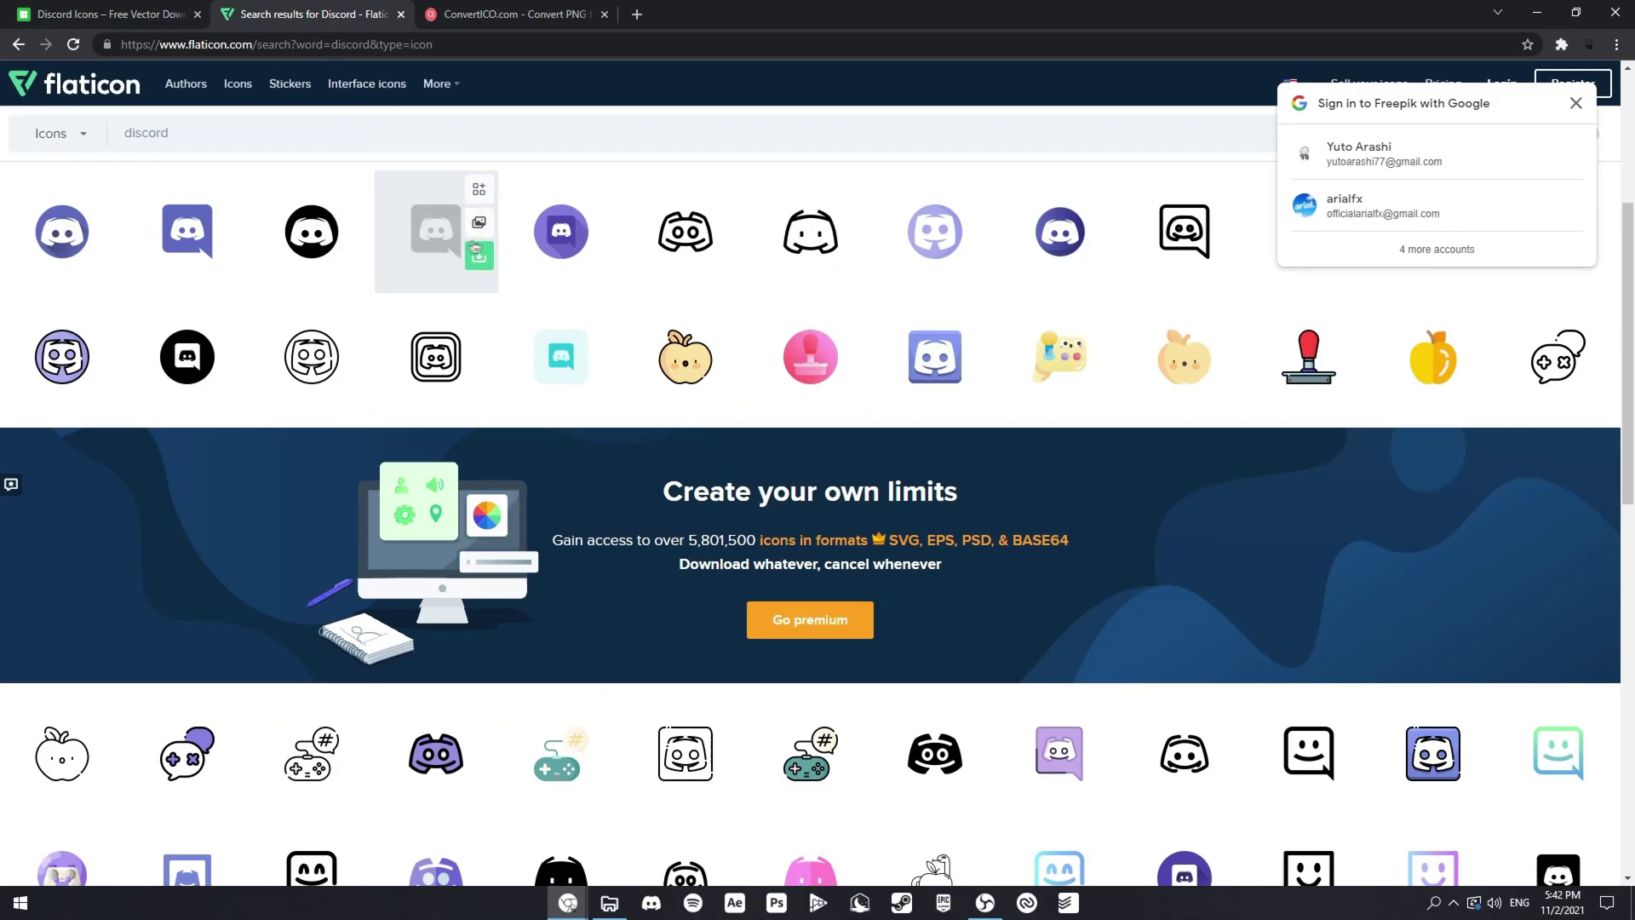
click(84, 9)
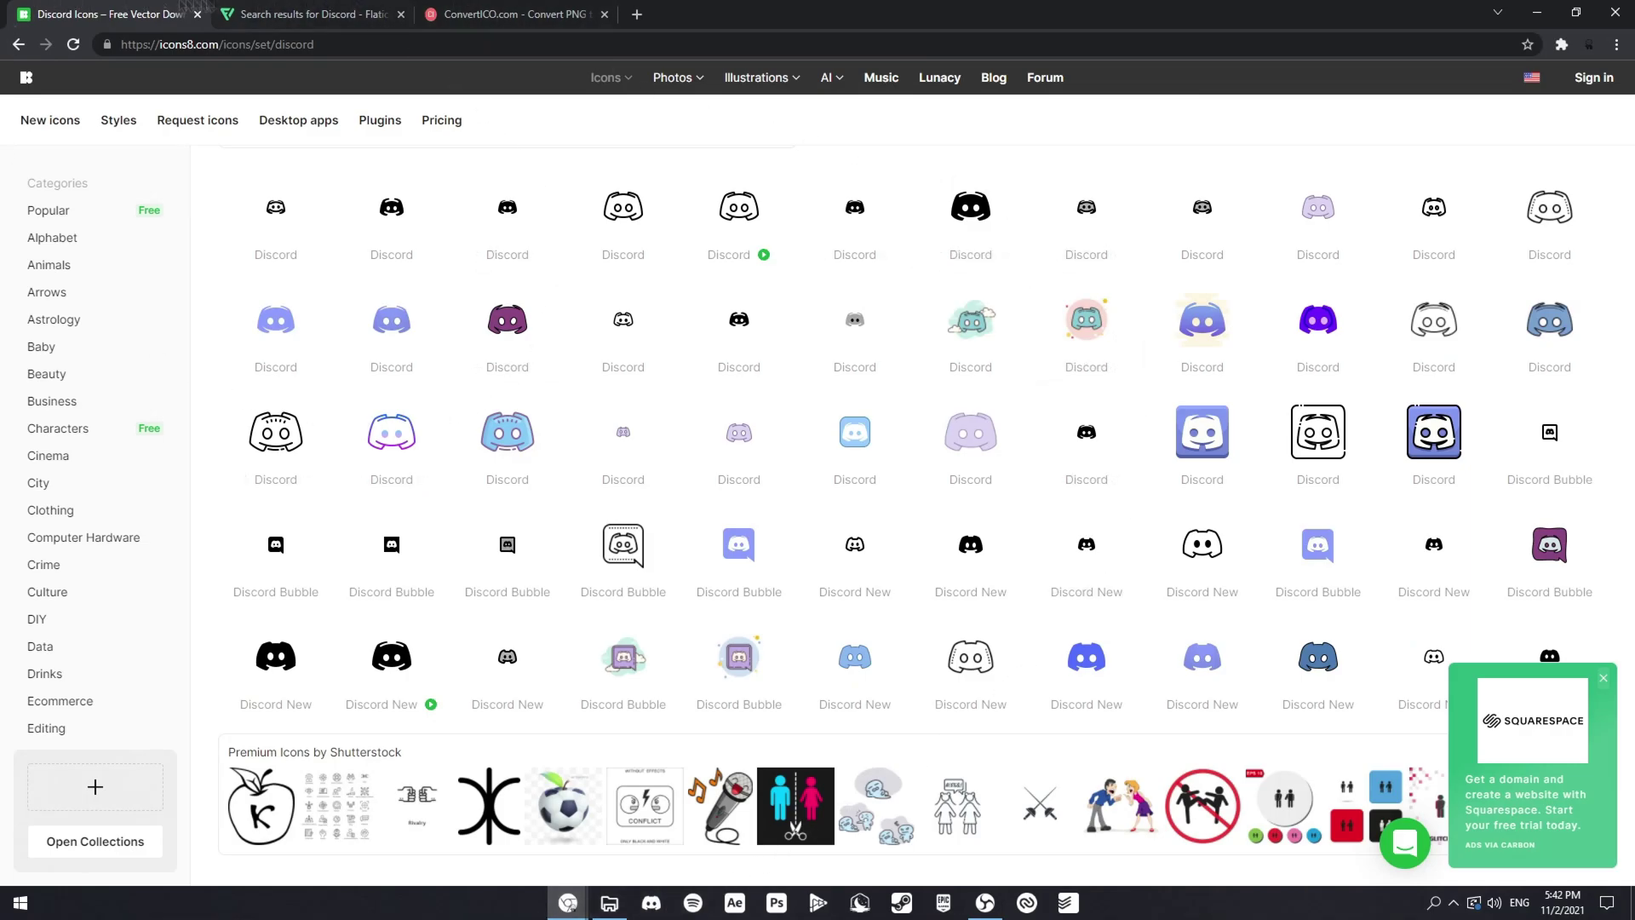
scroll(578, 218, up, 1)
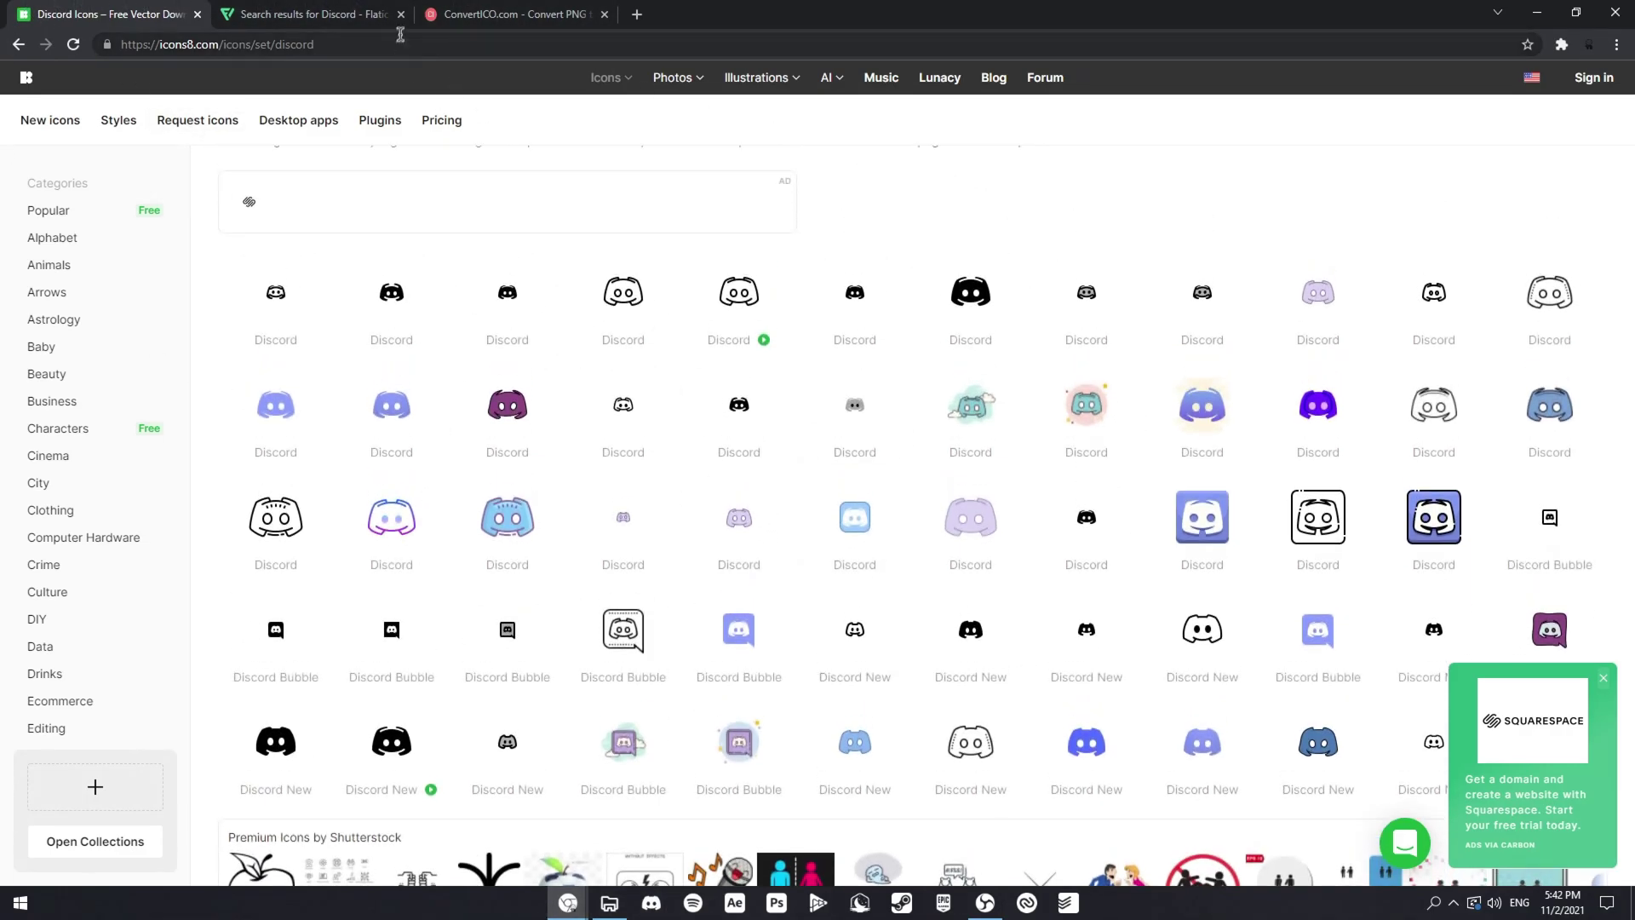
Step: Open the black Discord logo's details and recolor it red
scroll(381, 202, up, 1)
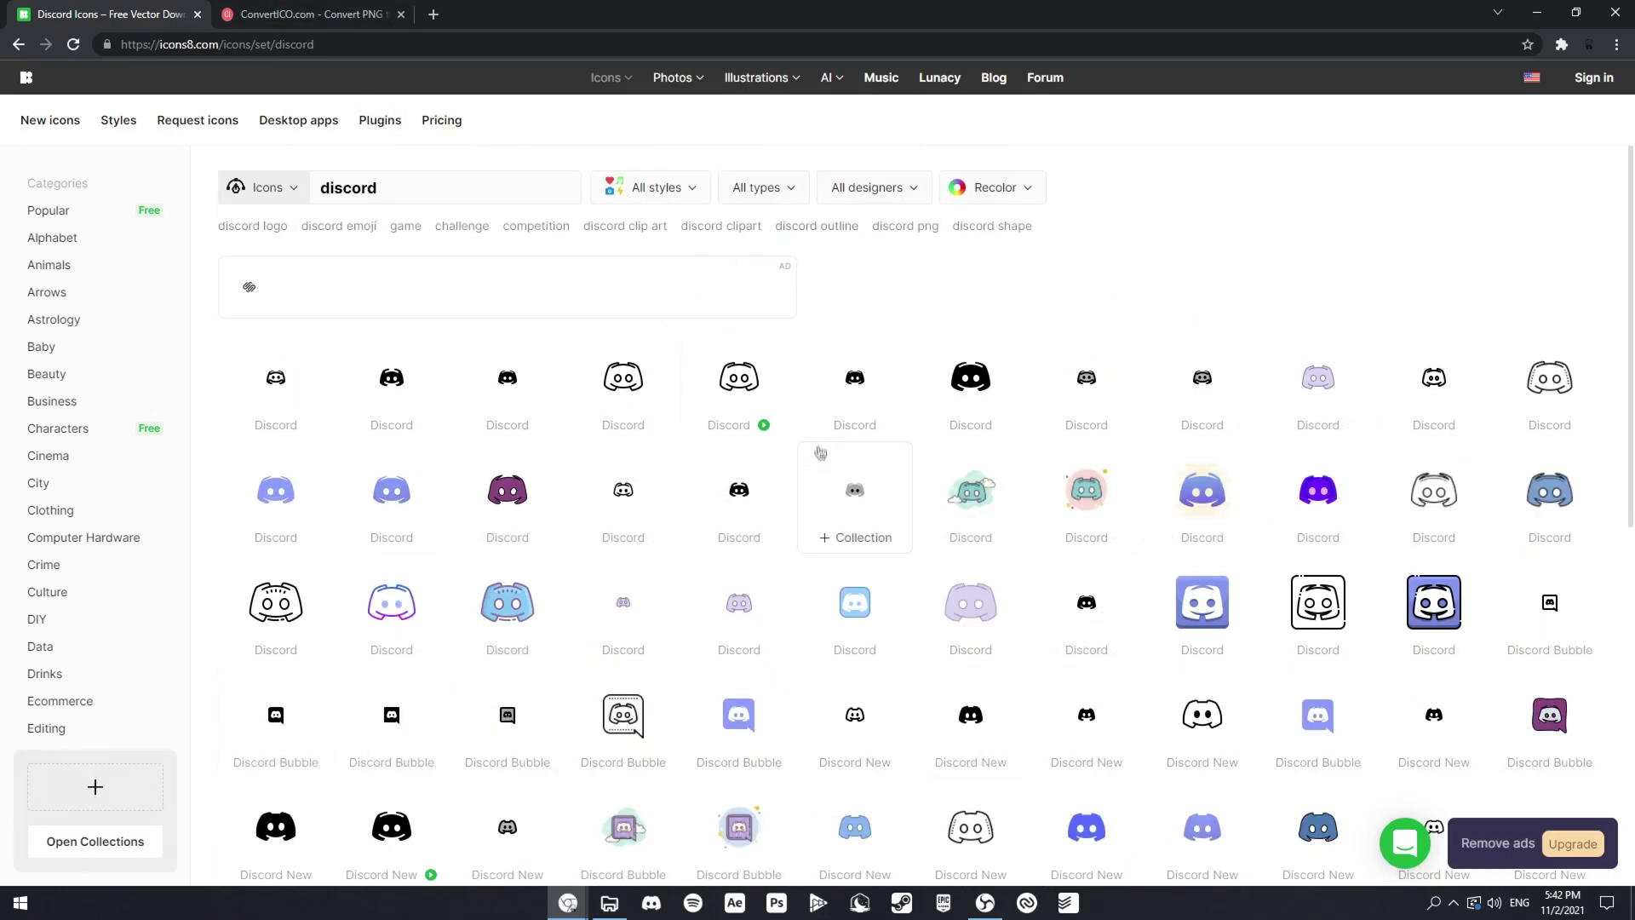
scroll(1111, 401, down, 1)
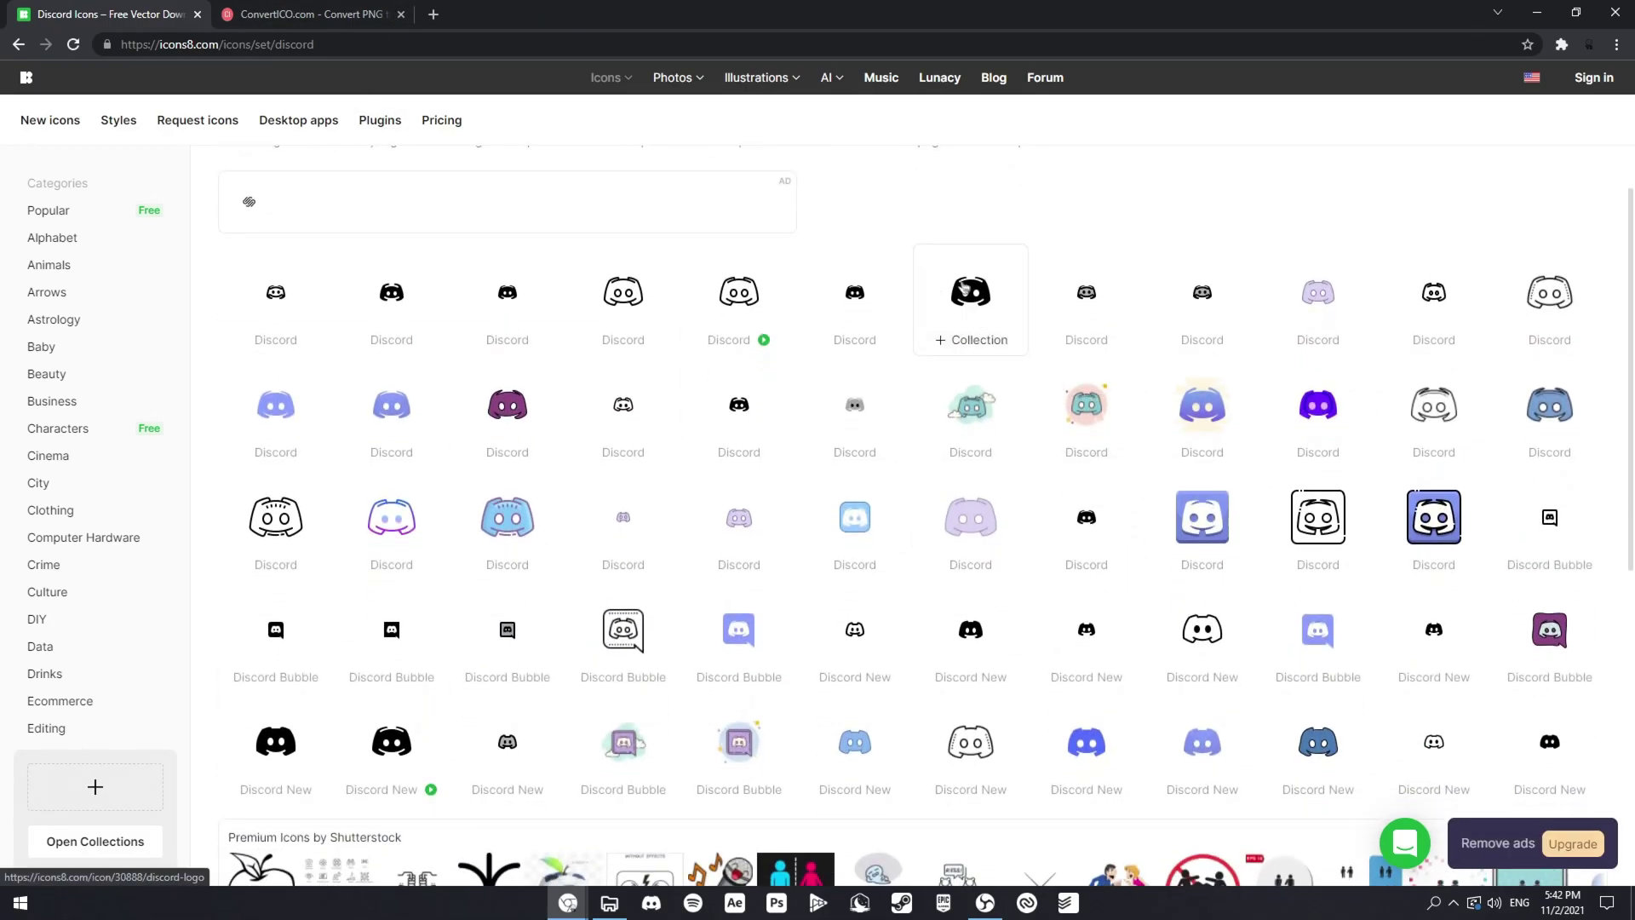
click(985, 295)
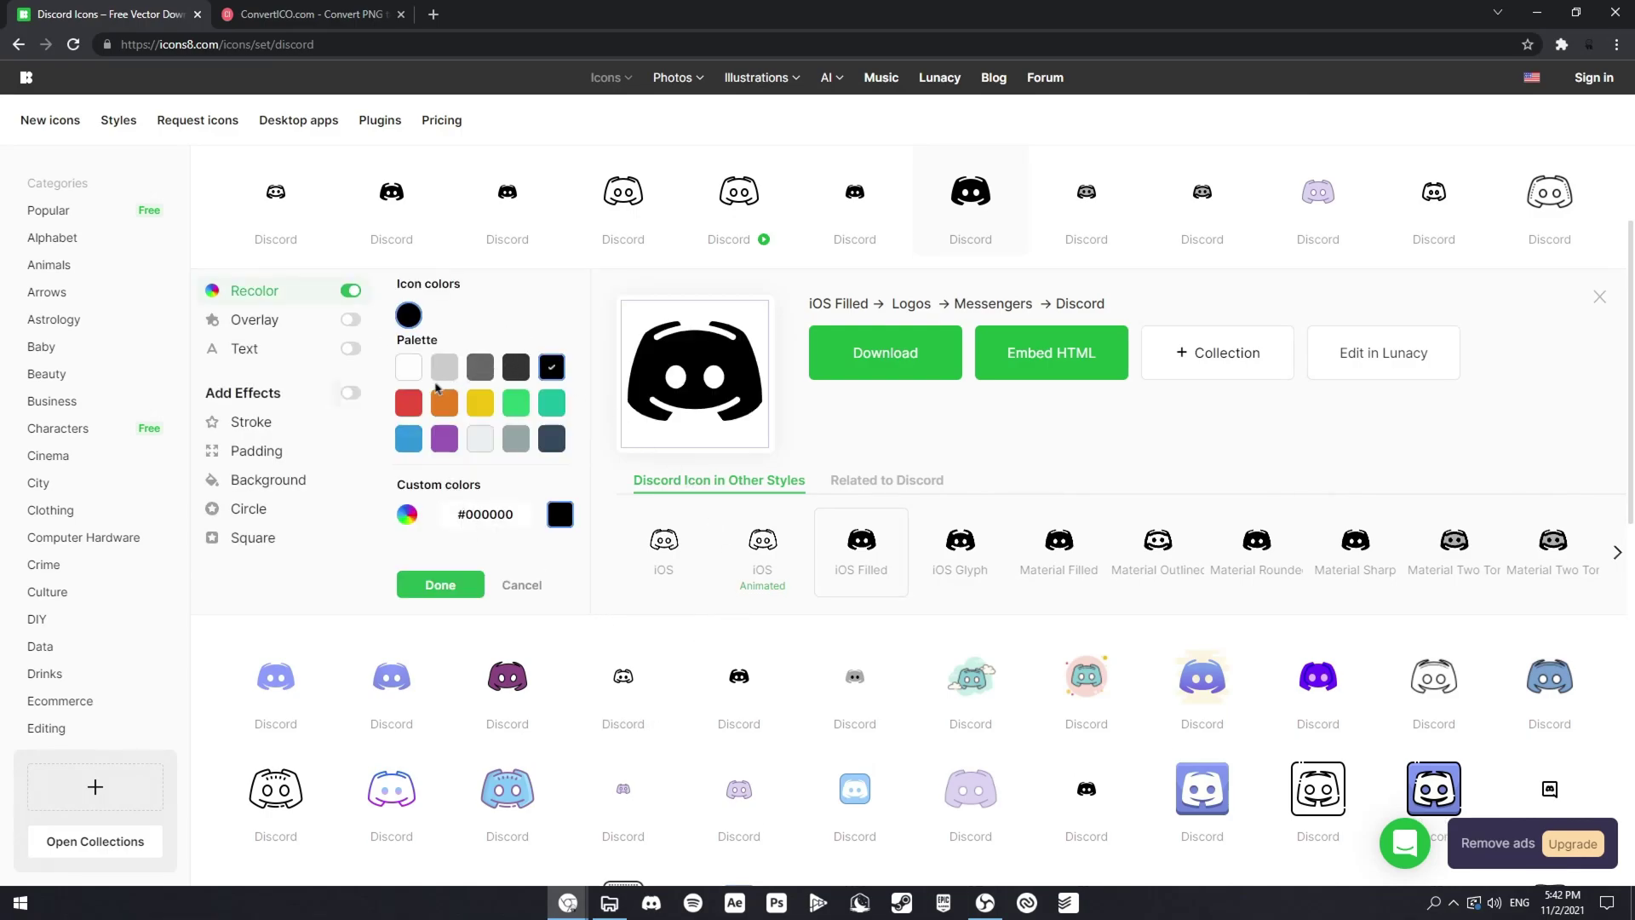
click(413, 406)
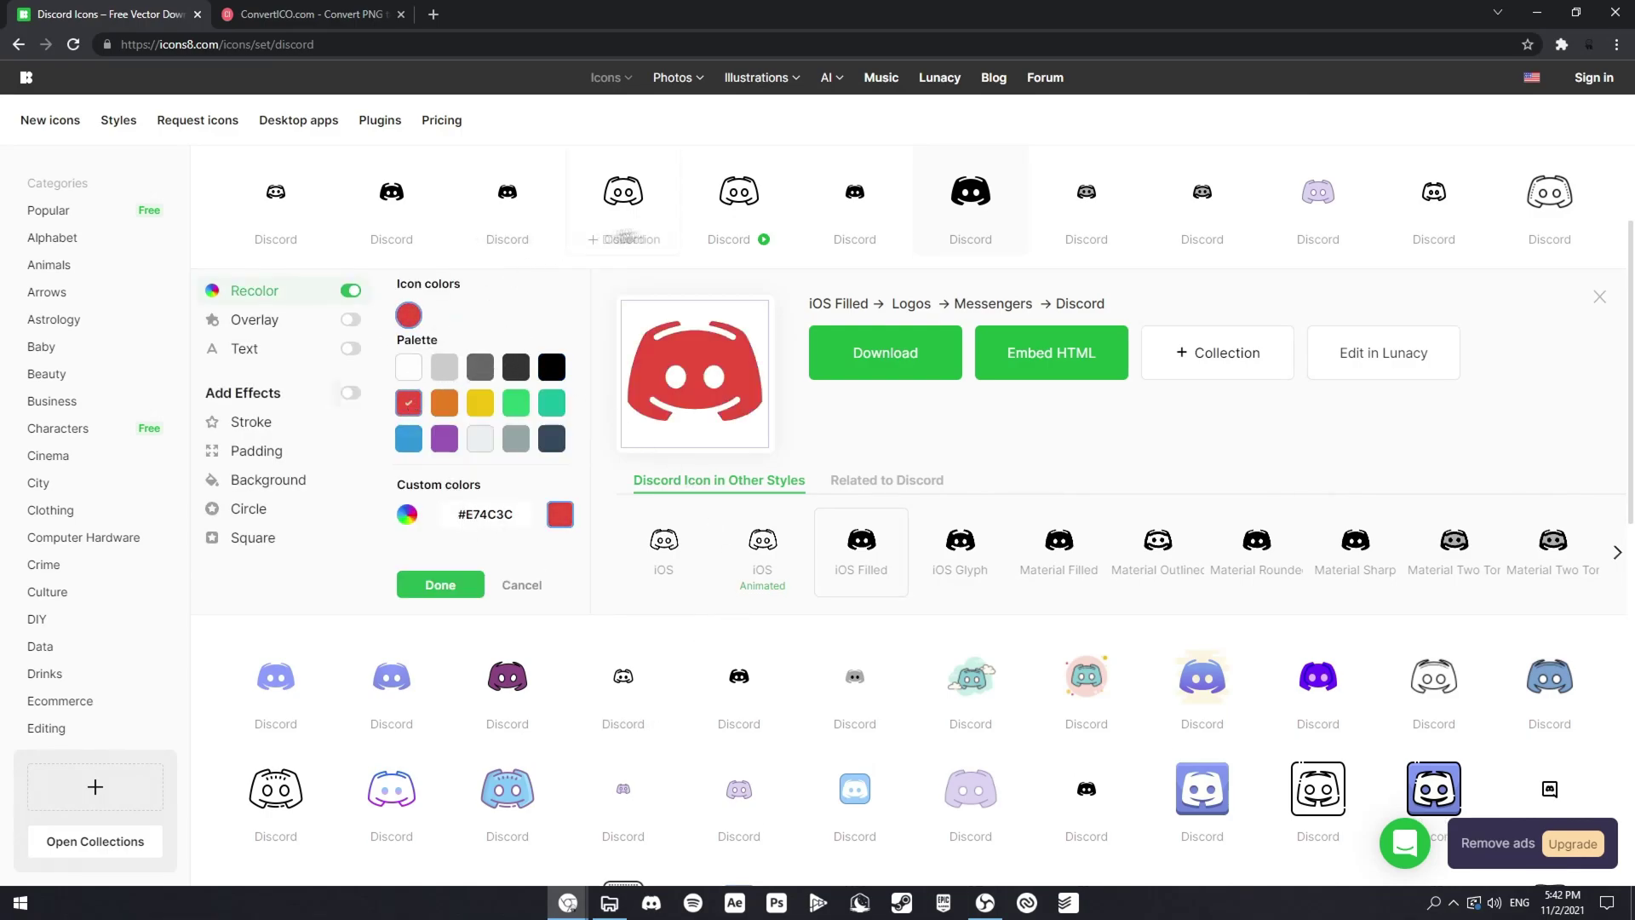
Step: Download the red Discord icon as a 500px PNG and drag it onto the ConvertICO tab
click(889, 361)
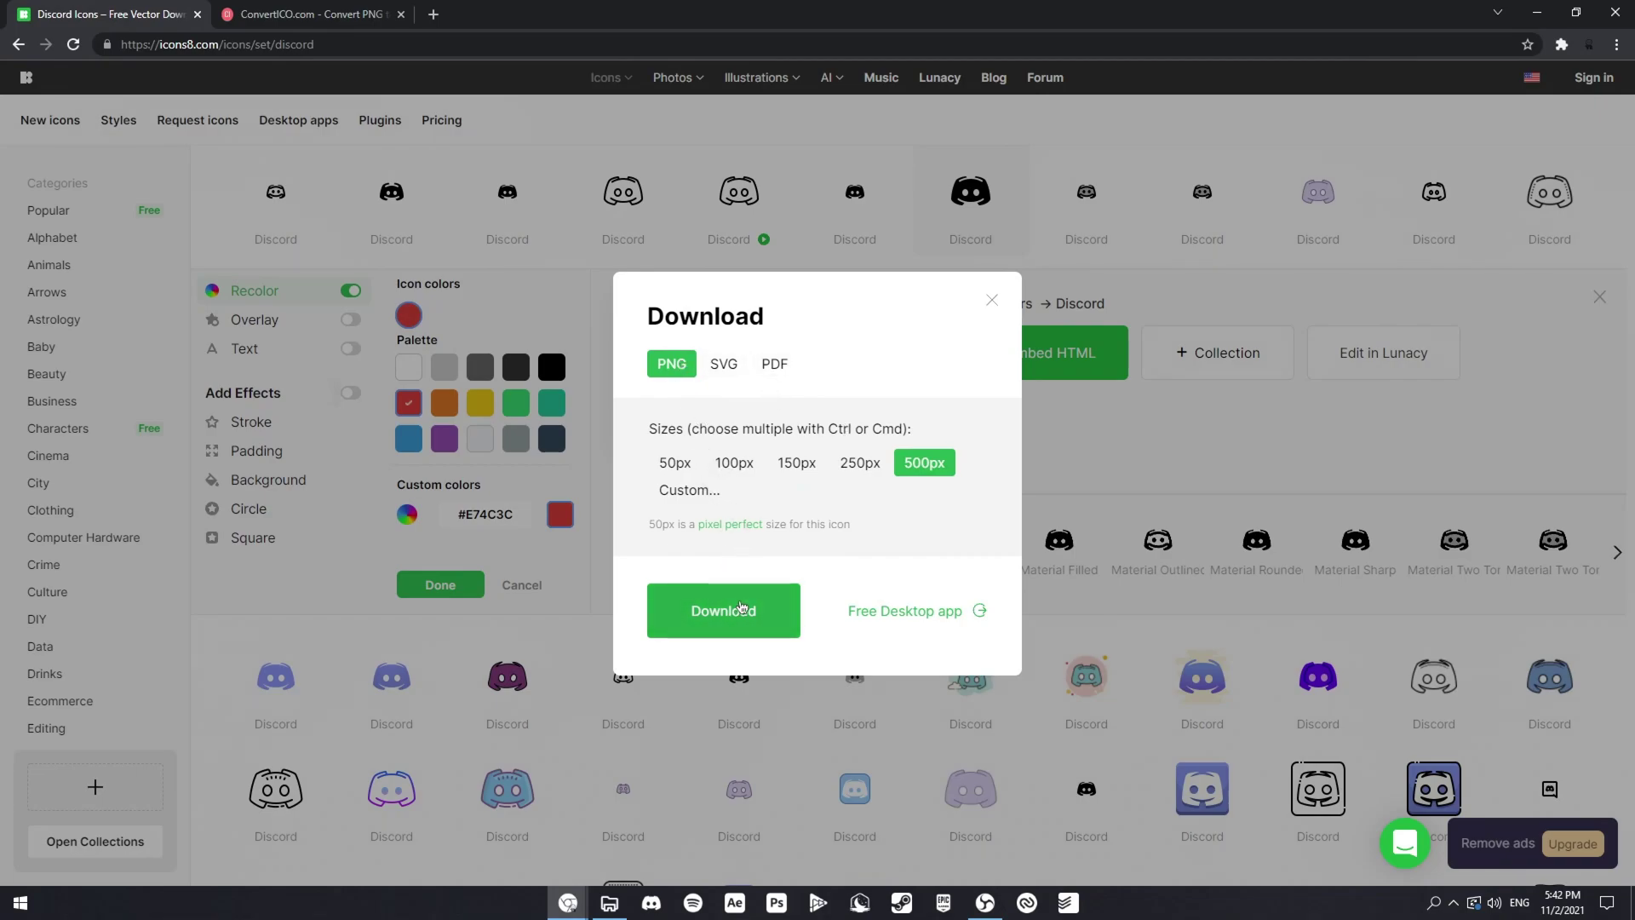
click(742, 607)
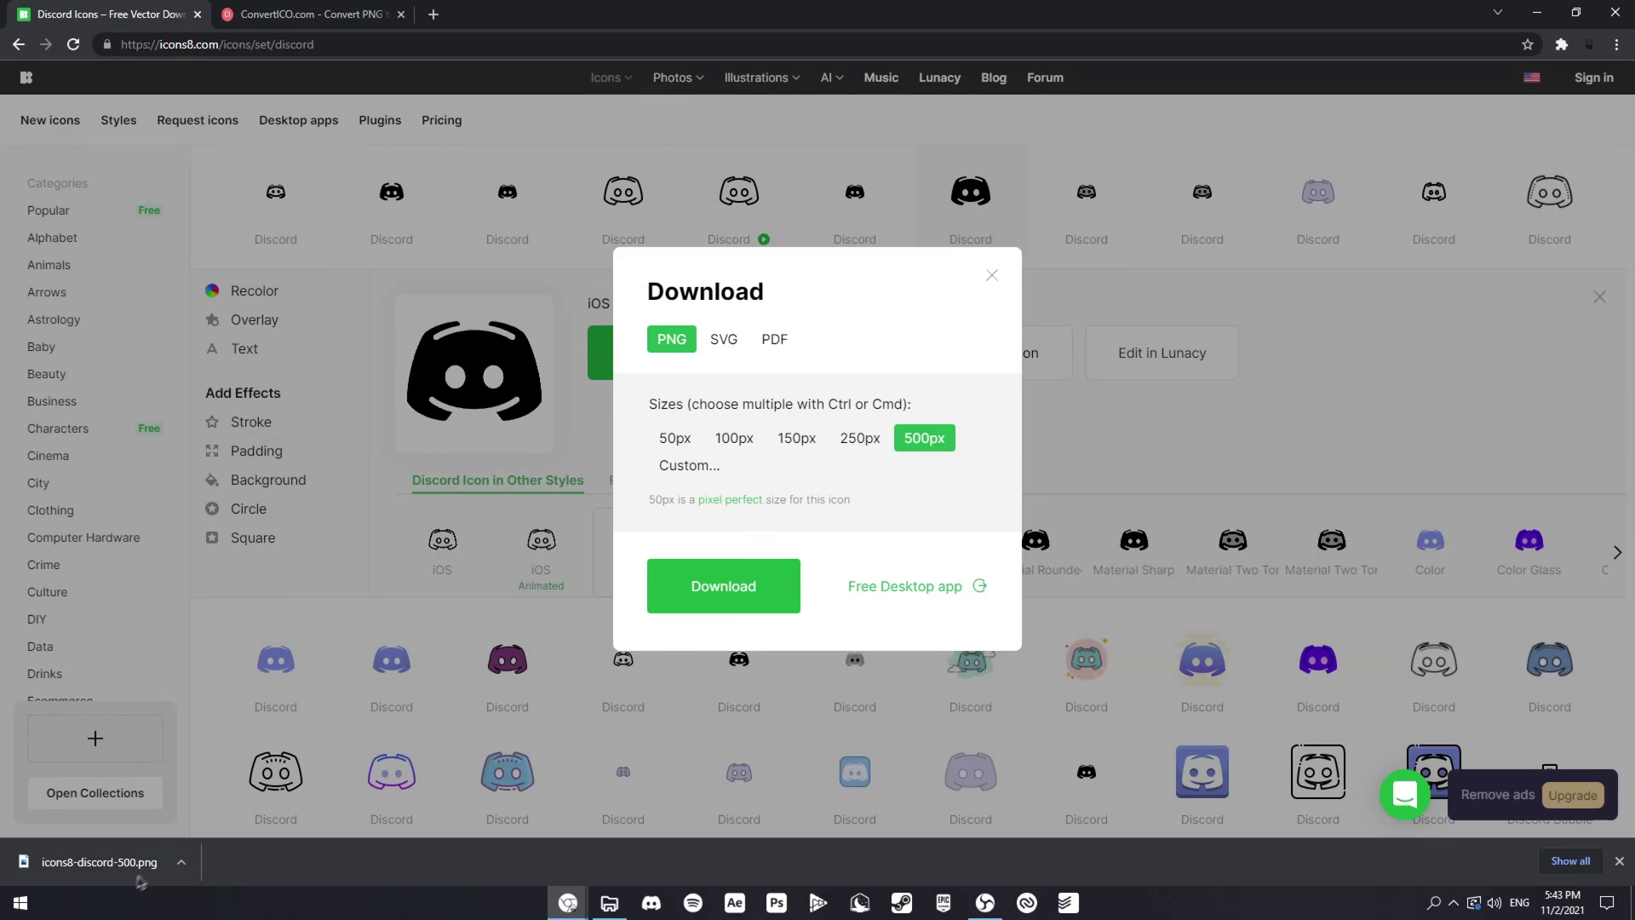
drag(112, 853, 269, 641)
drag(378, 180, 326, 5)
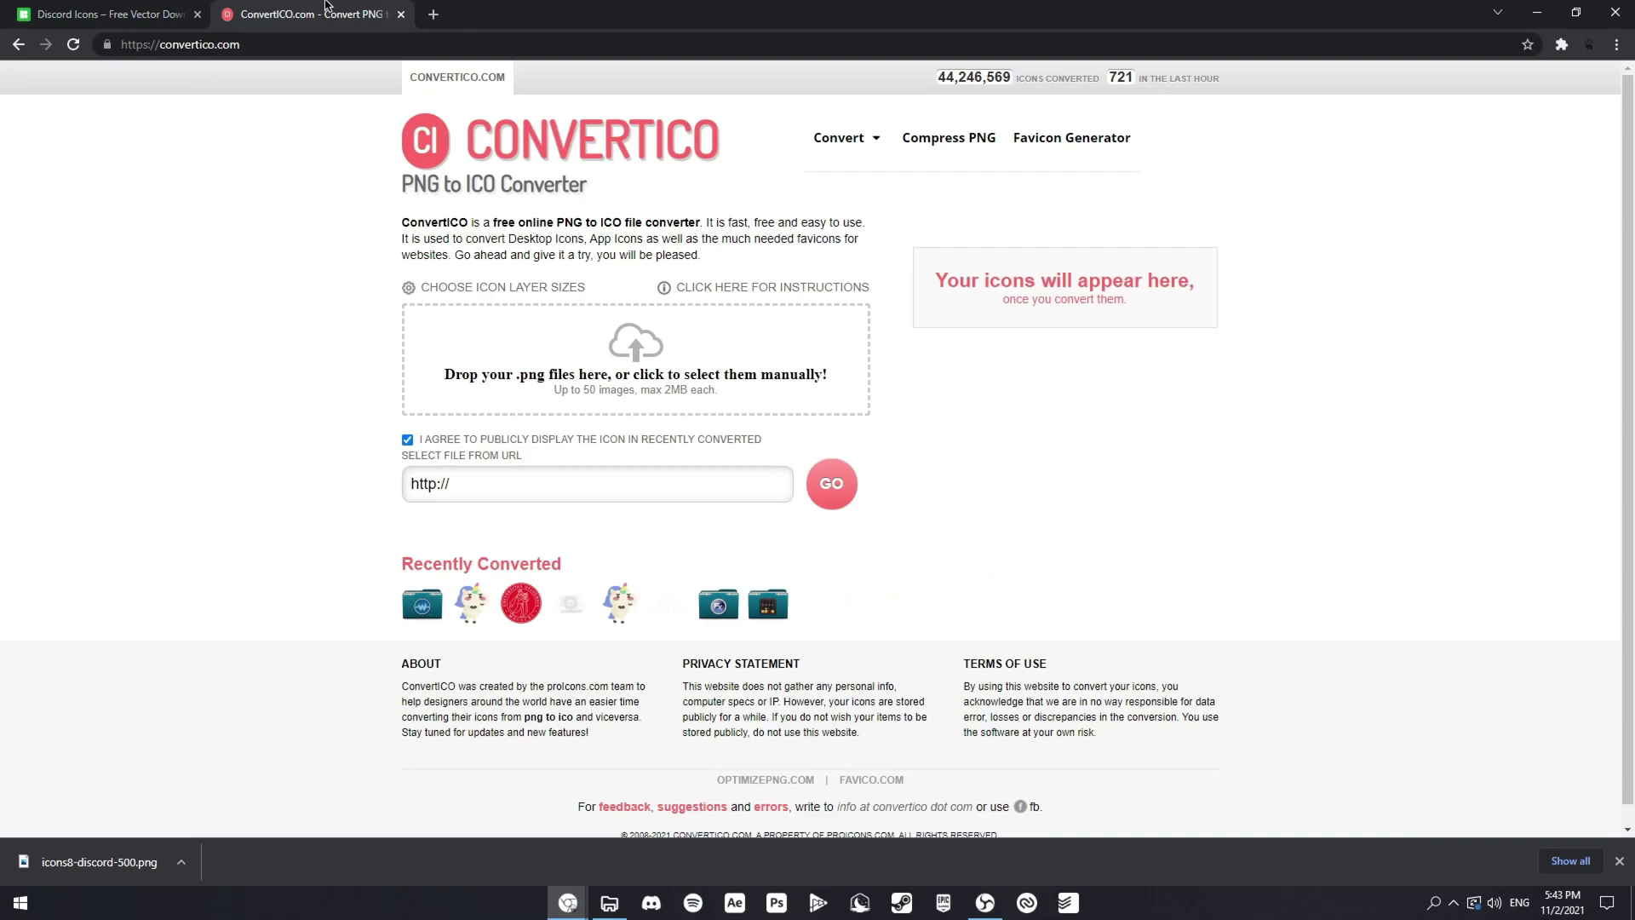
Step: Upload icons8-discord-500.png to ConvertICO and download the converted icons8-discord-500.ico
click(275, 44)
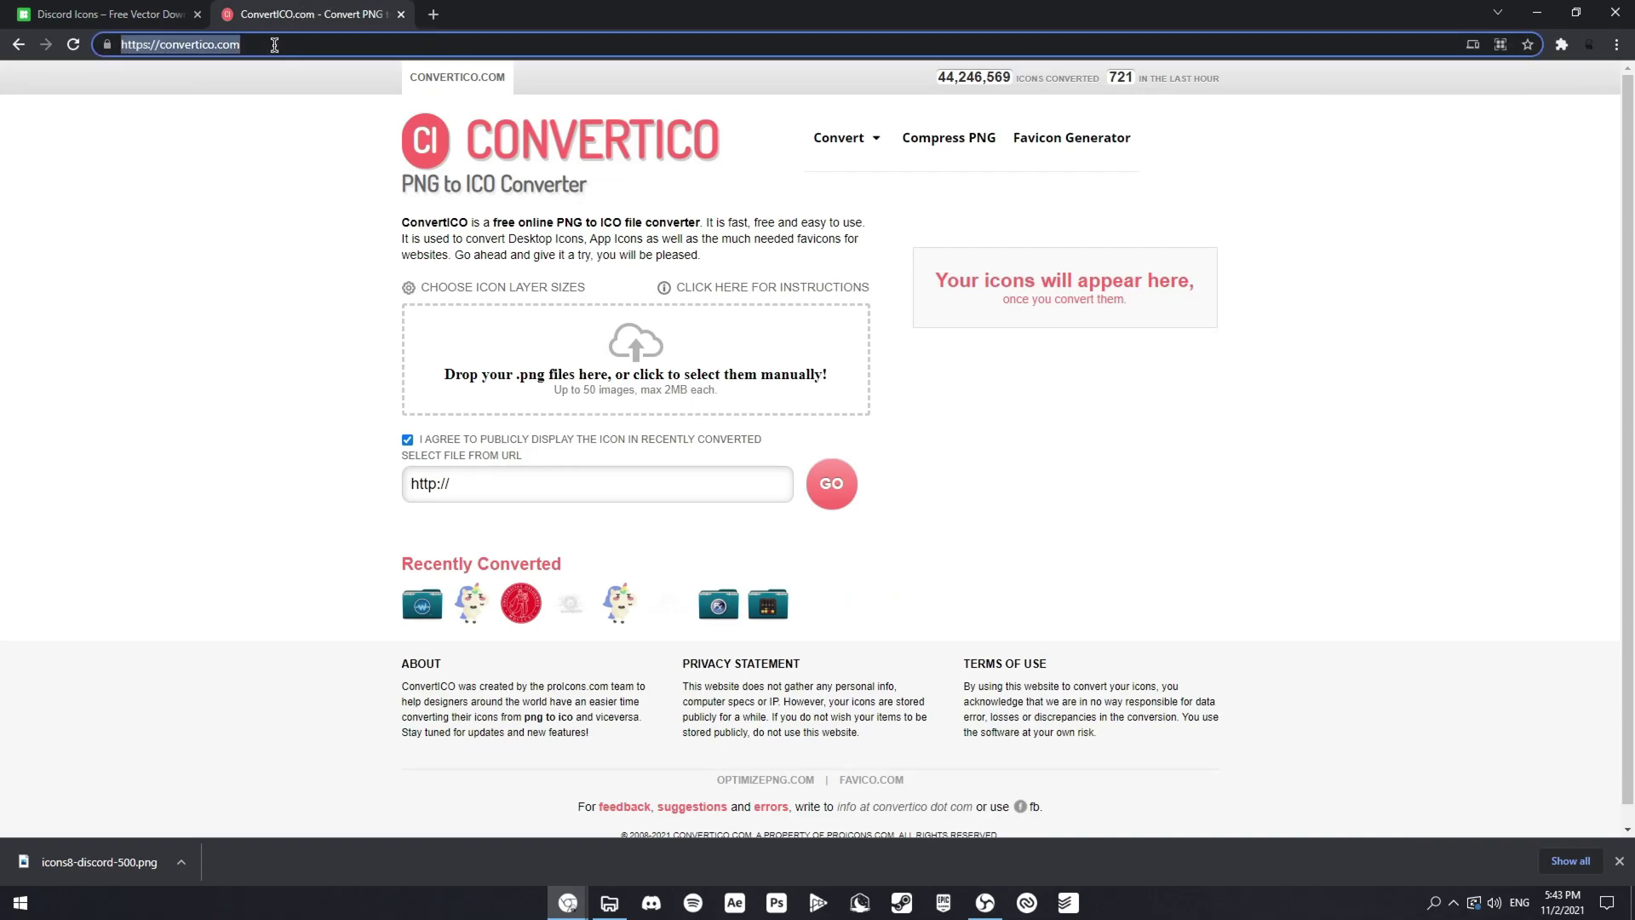
click(332, 174)
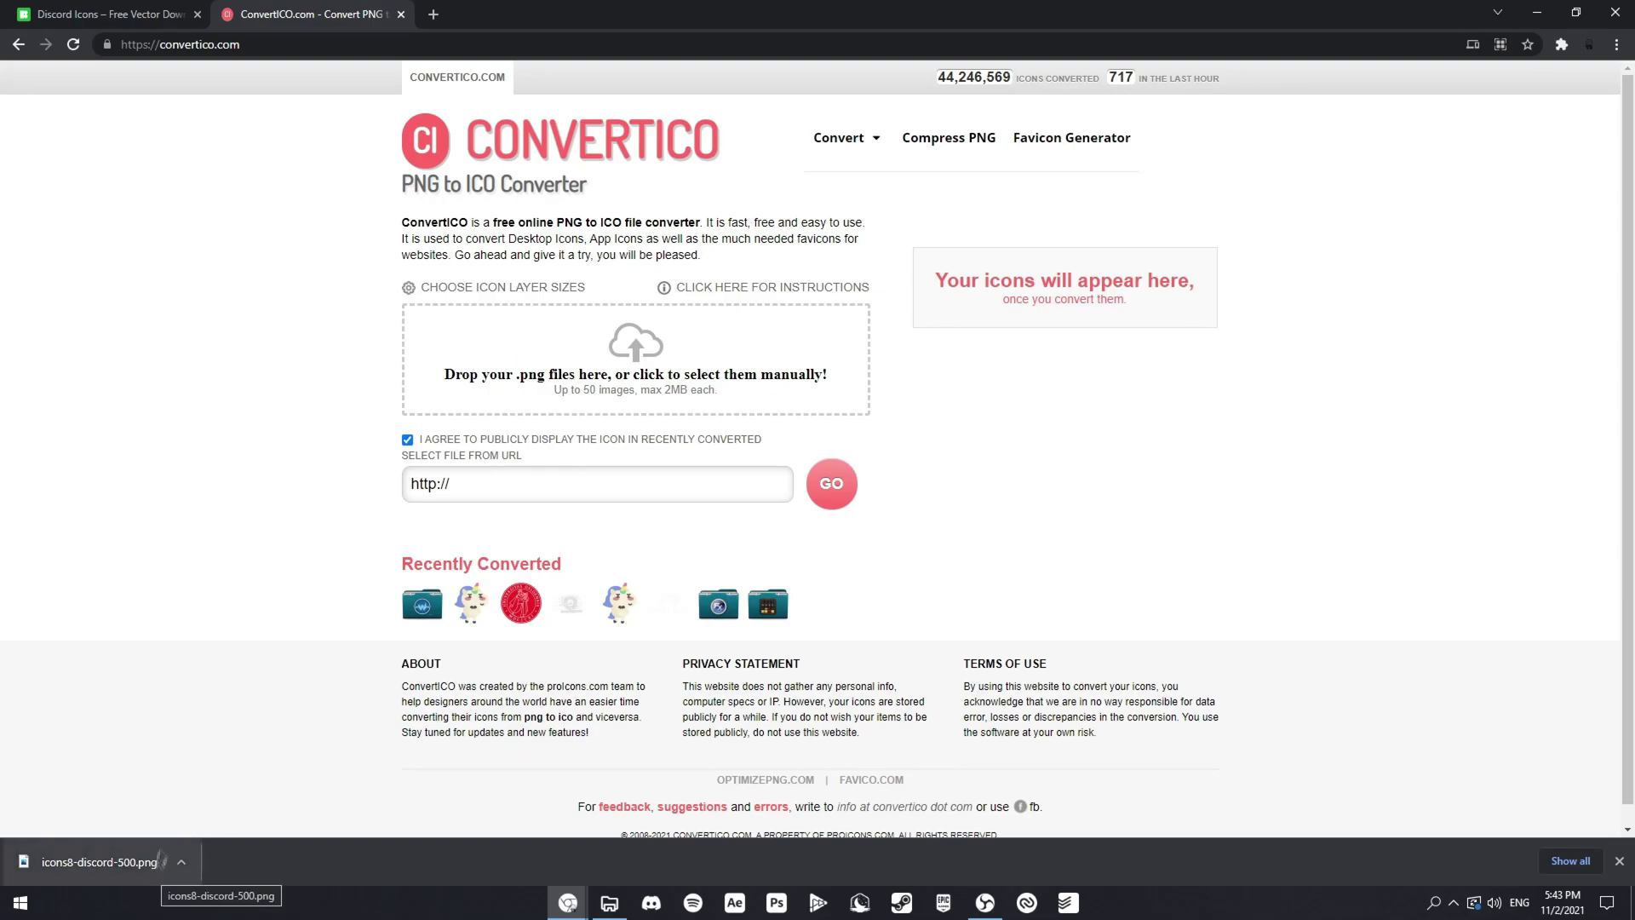
drag(162, 862, 601, 228)
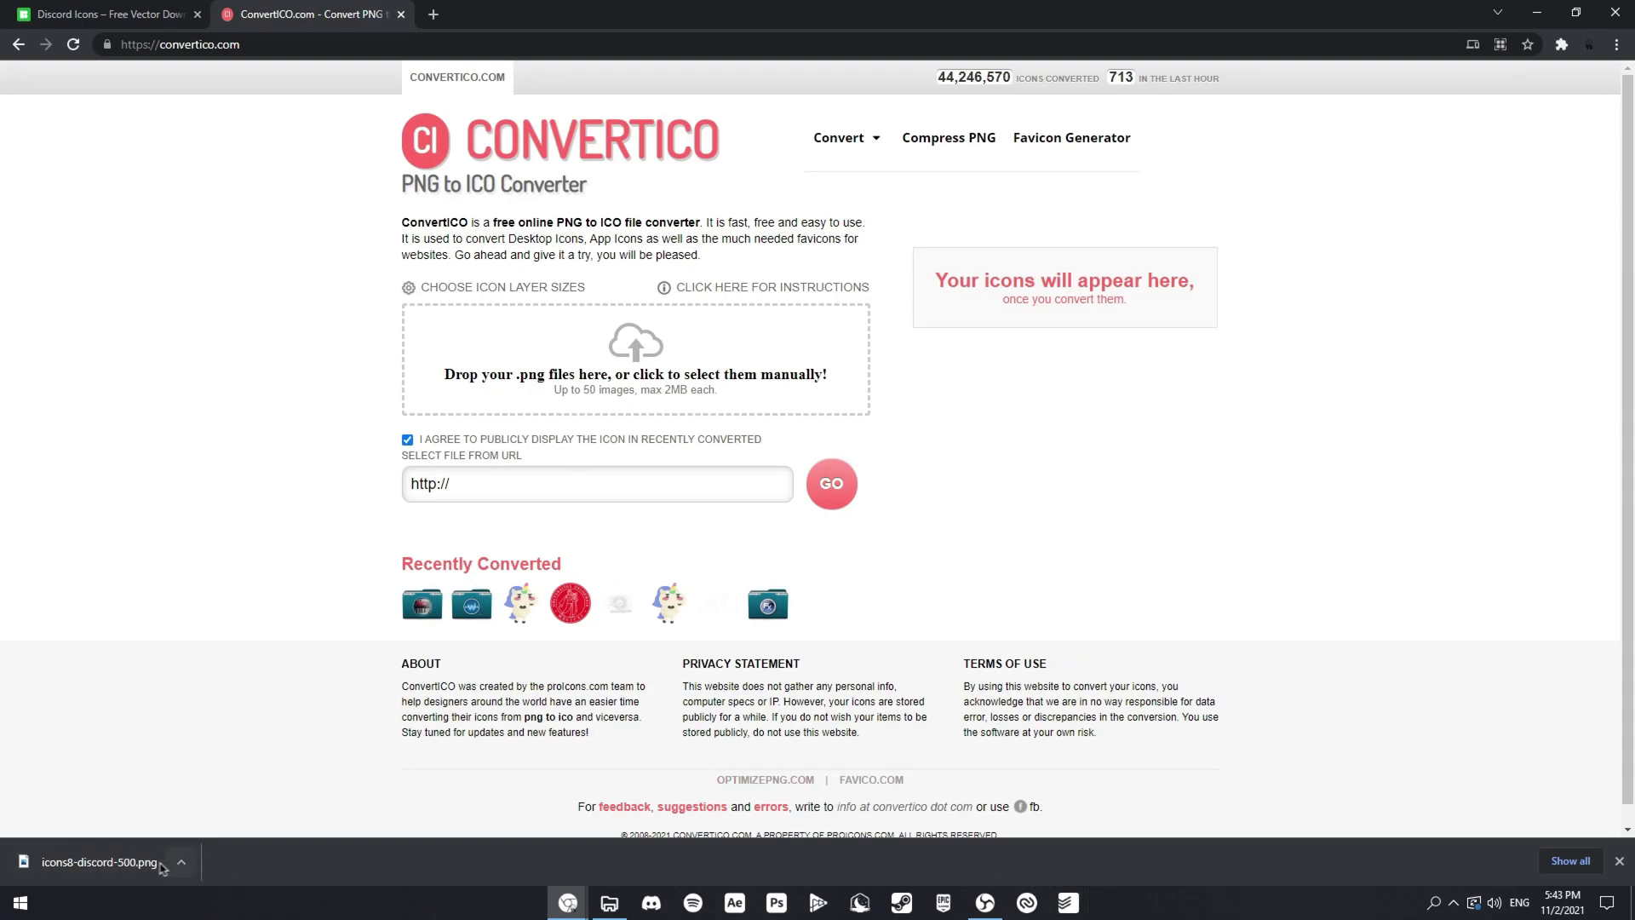
drag(162, 862, 599, 393)
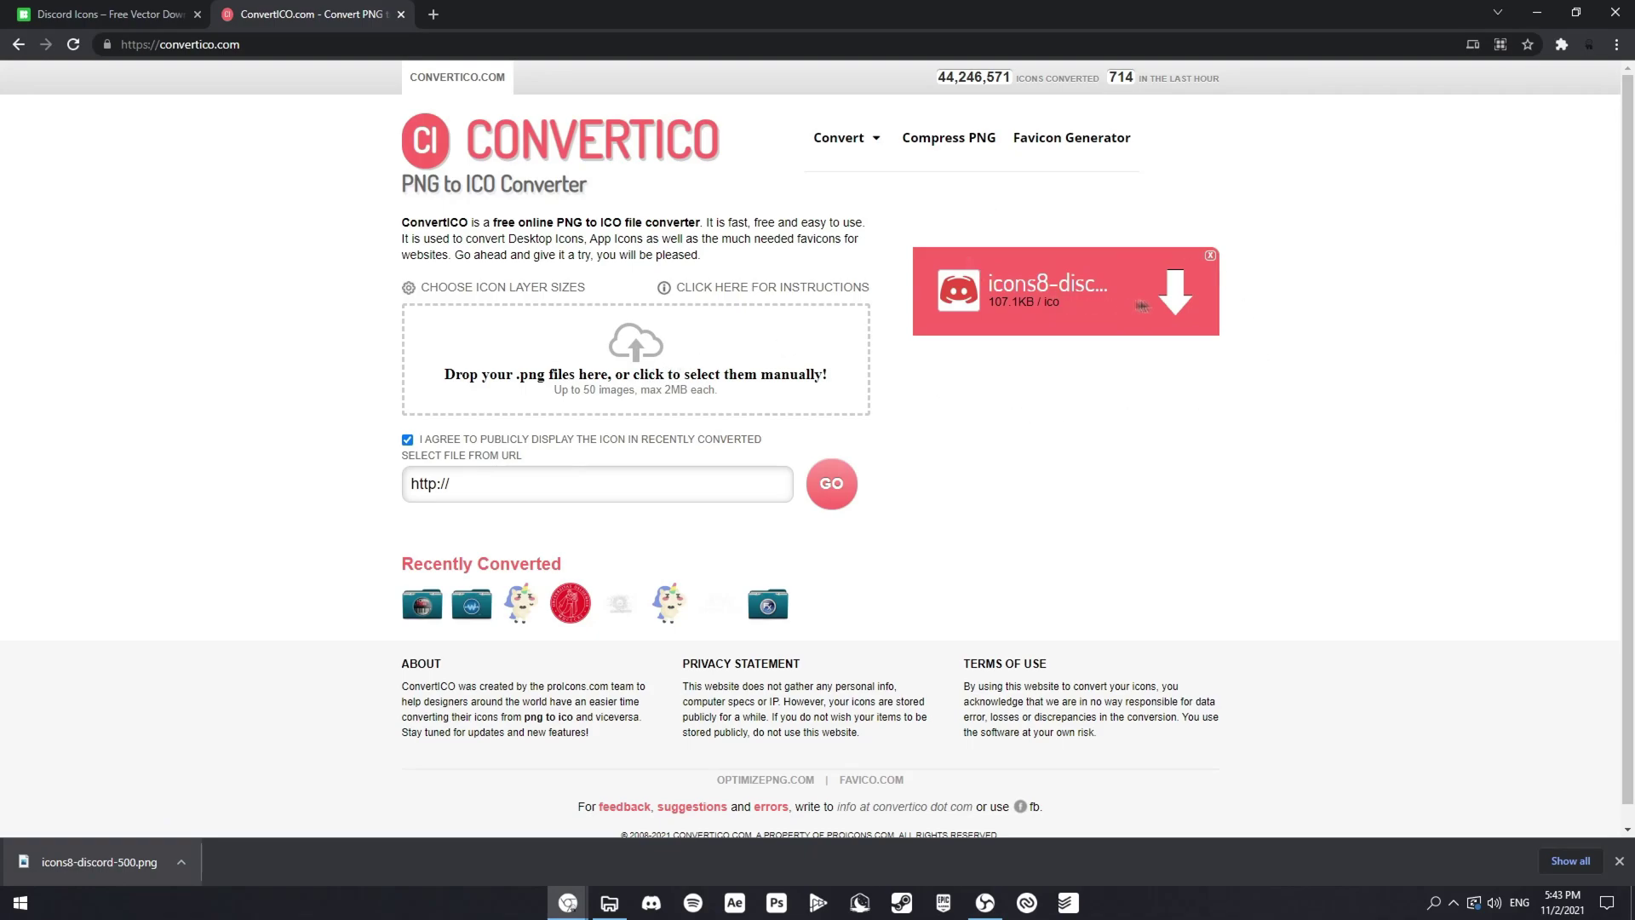
click(1175, 298)
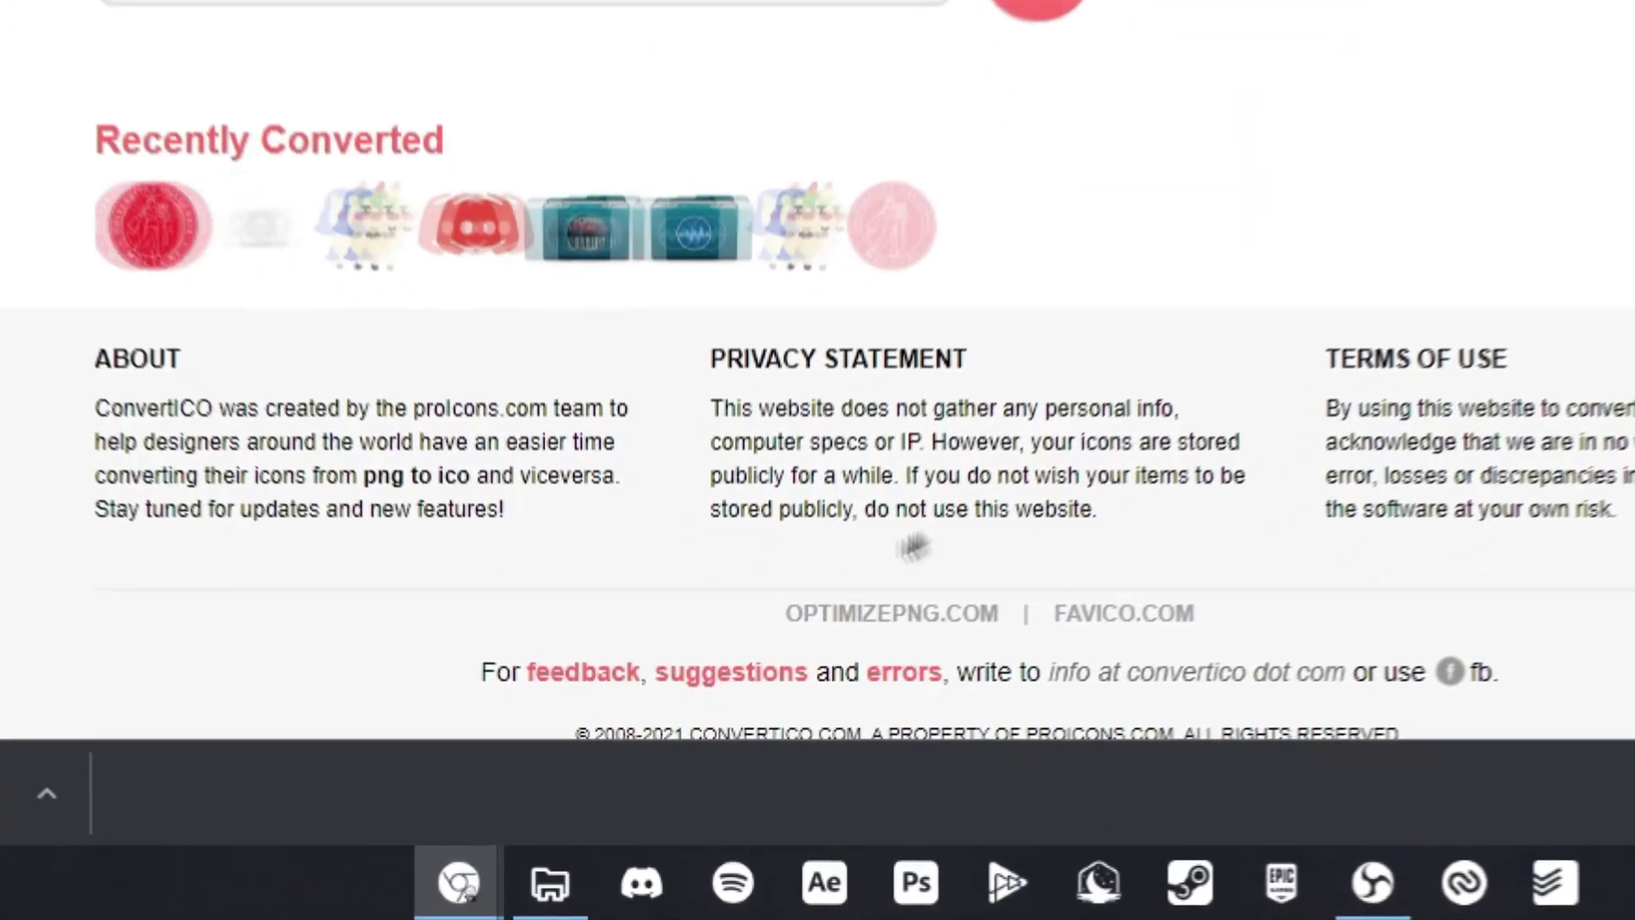
Step: Set the Discord taskbar shortcut's icon to icons8-discord-500.ico through its Properties
right_click(640, 905)
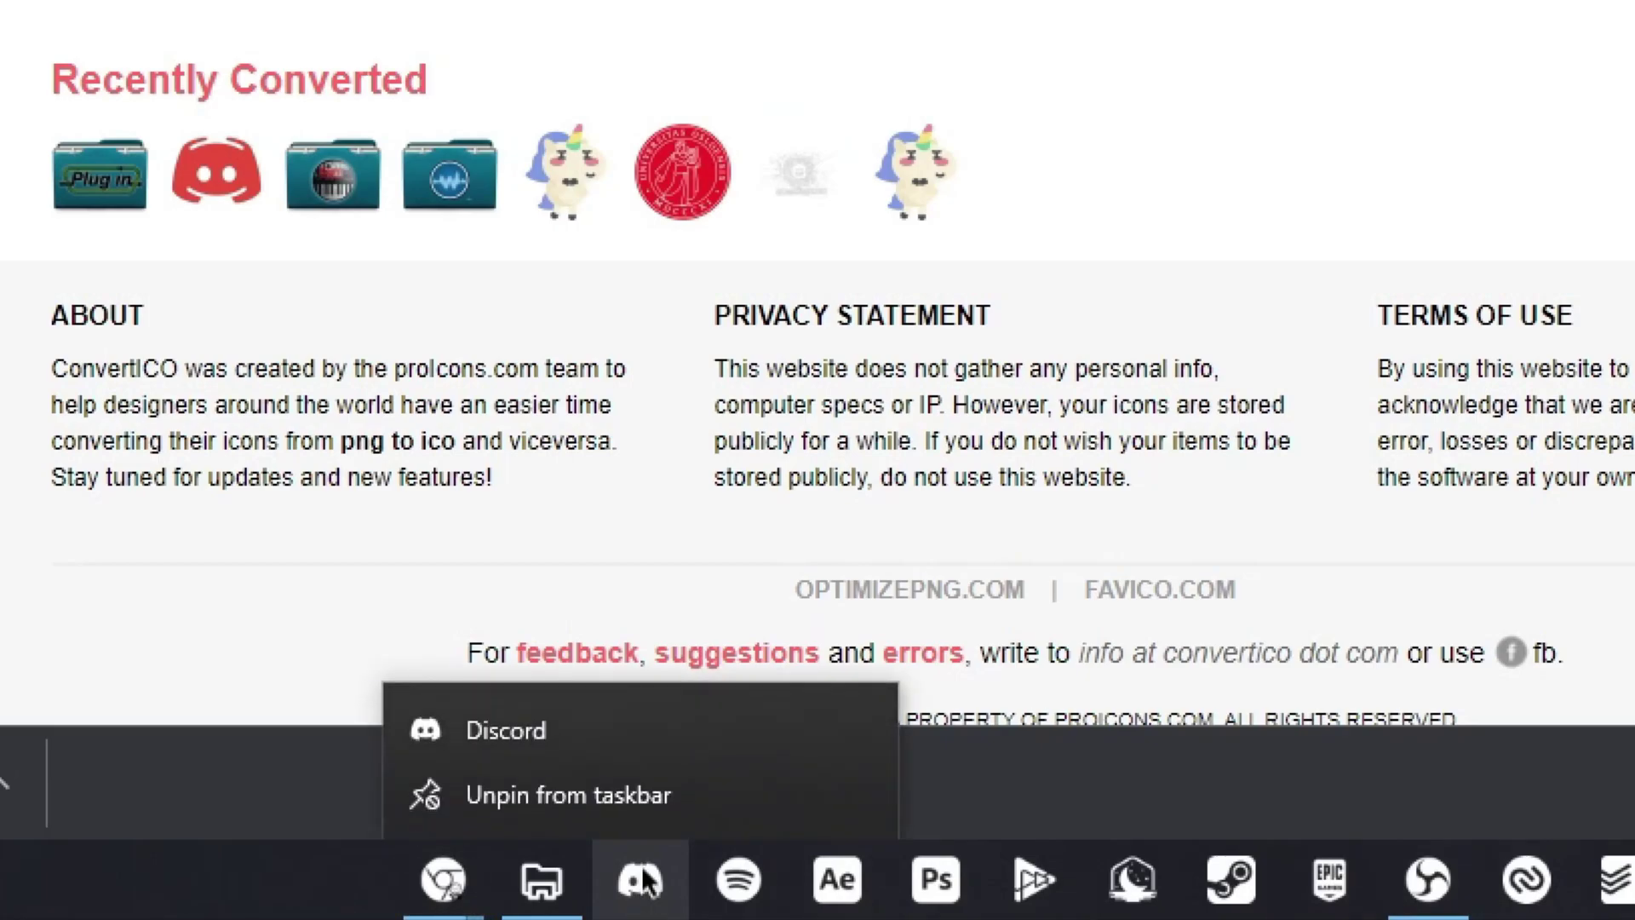
right_click(508, 727)
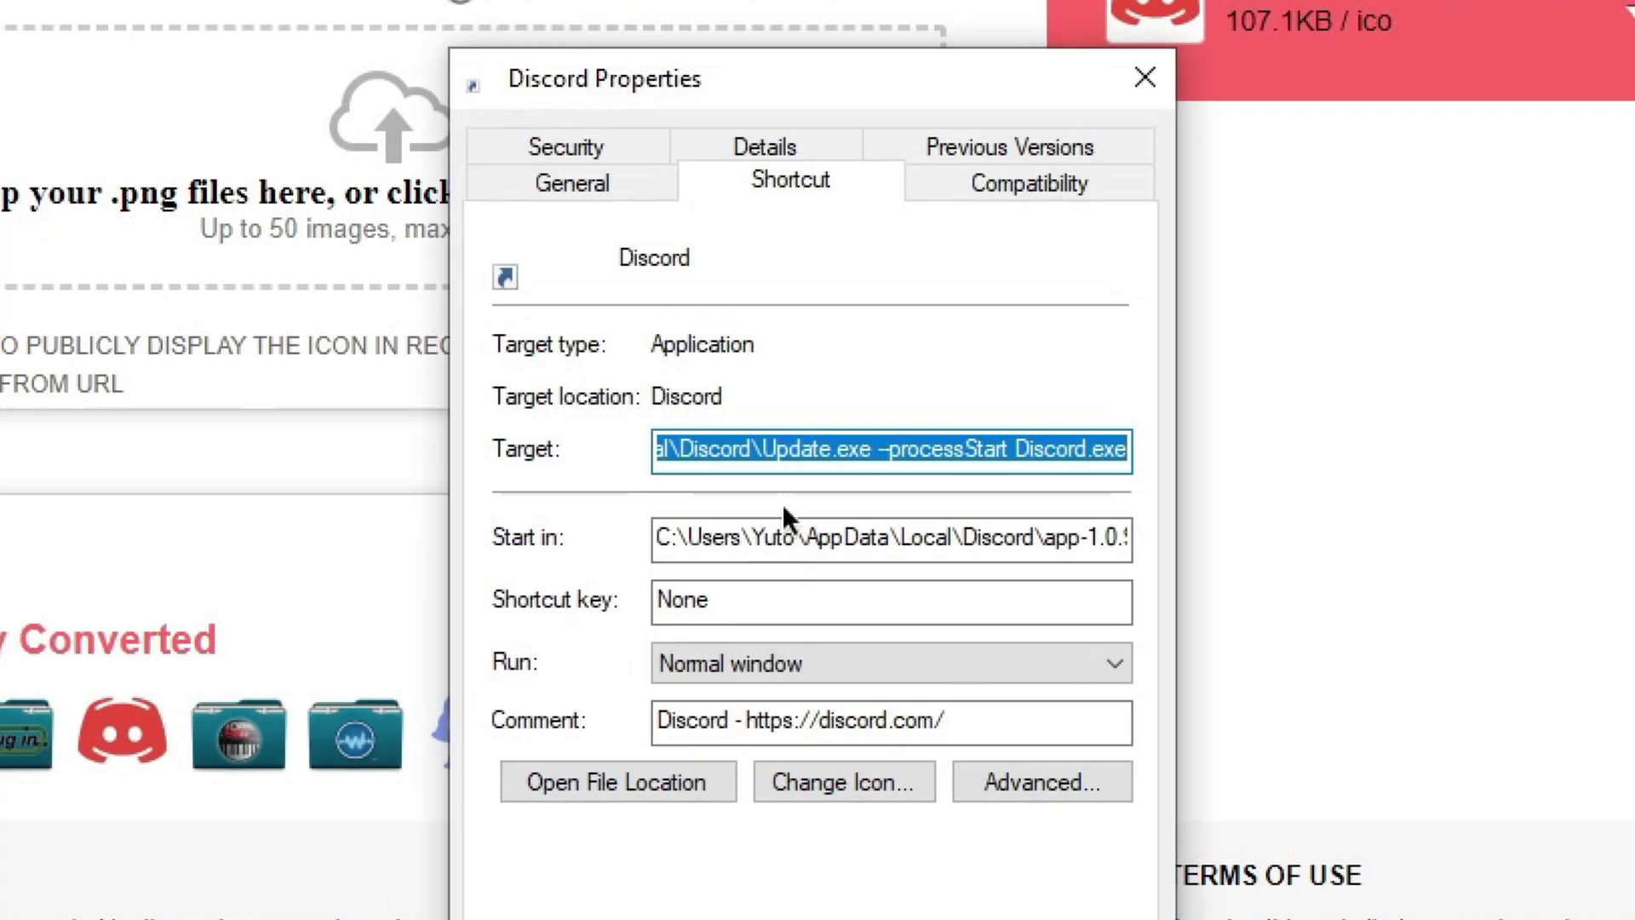
click(886, 784)
click(1098, 368)
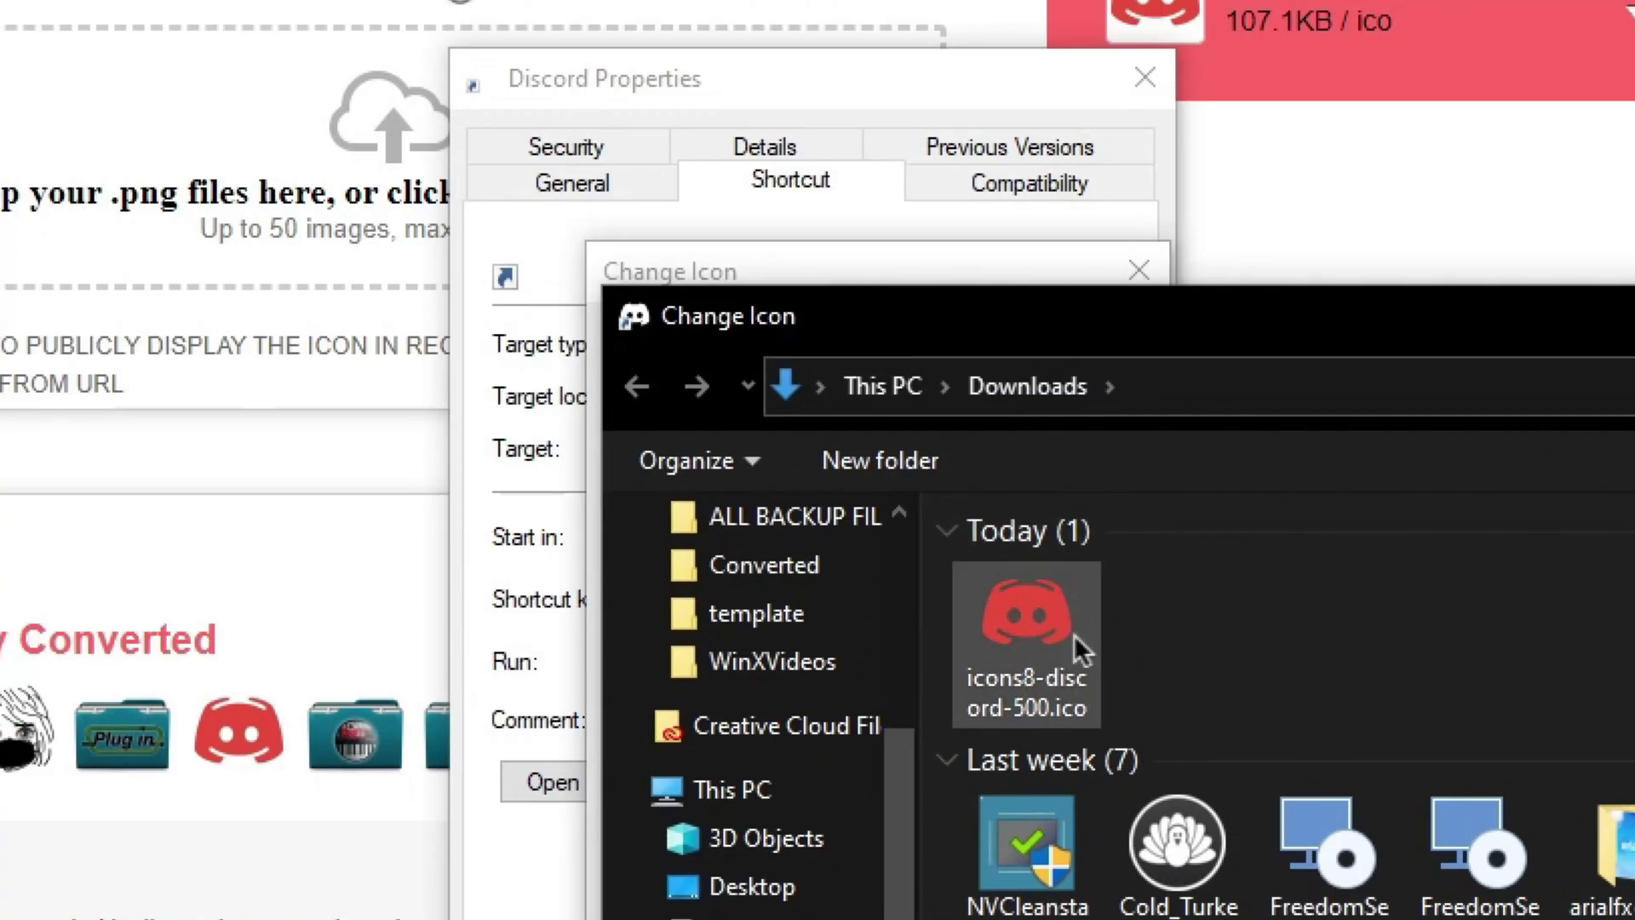
click(1075, 635)
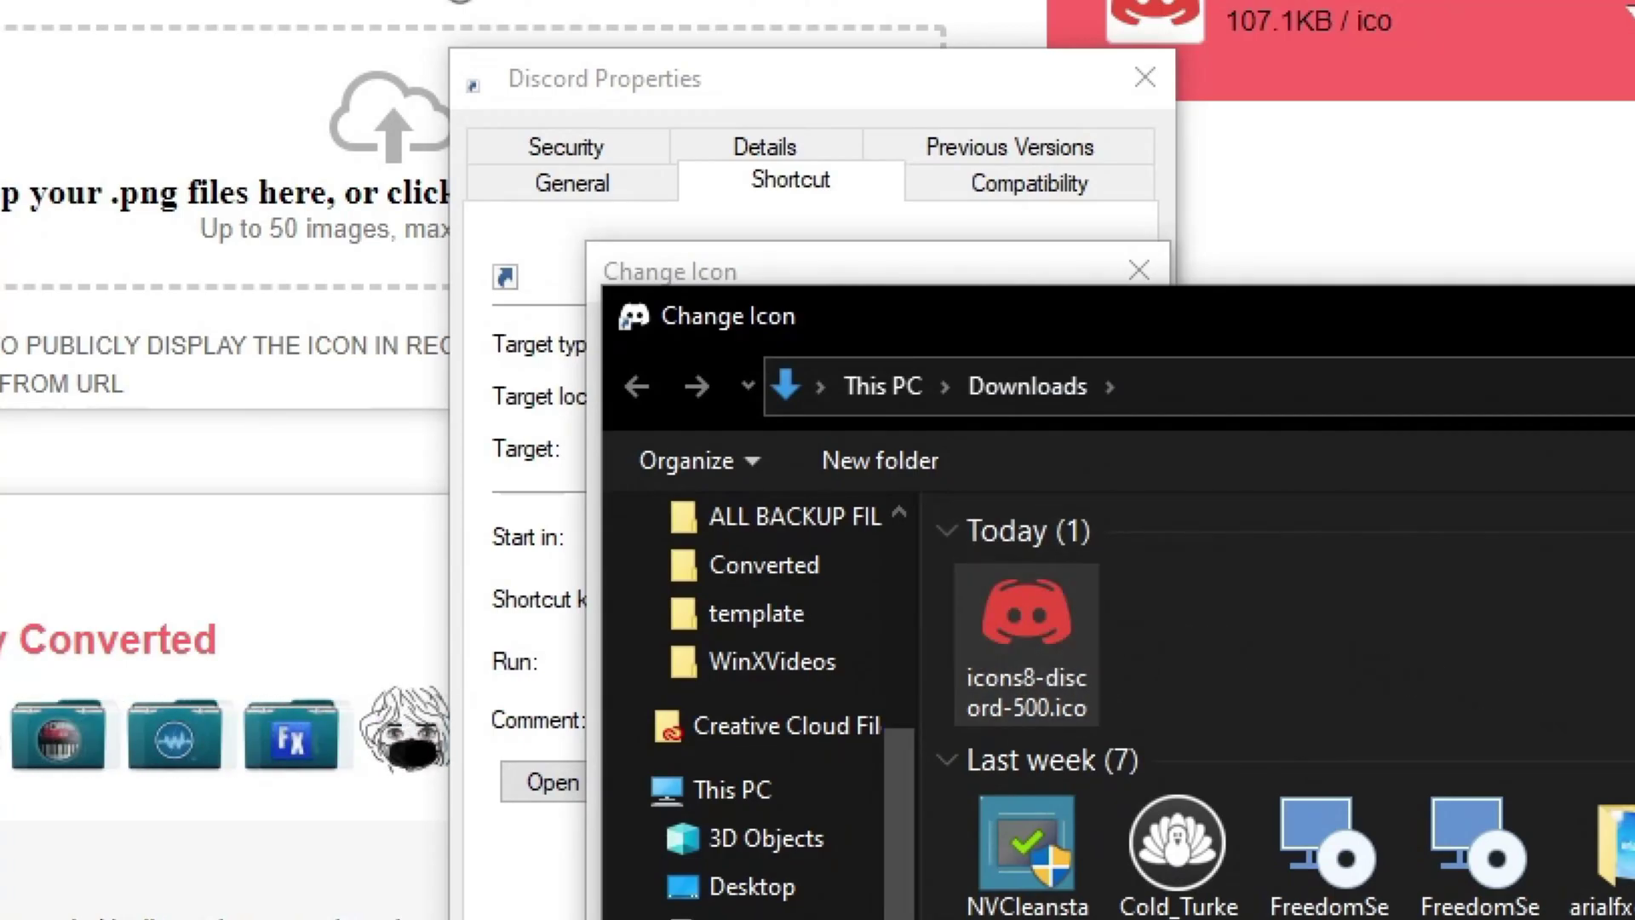
key(Return)
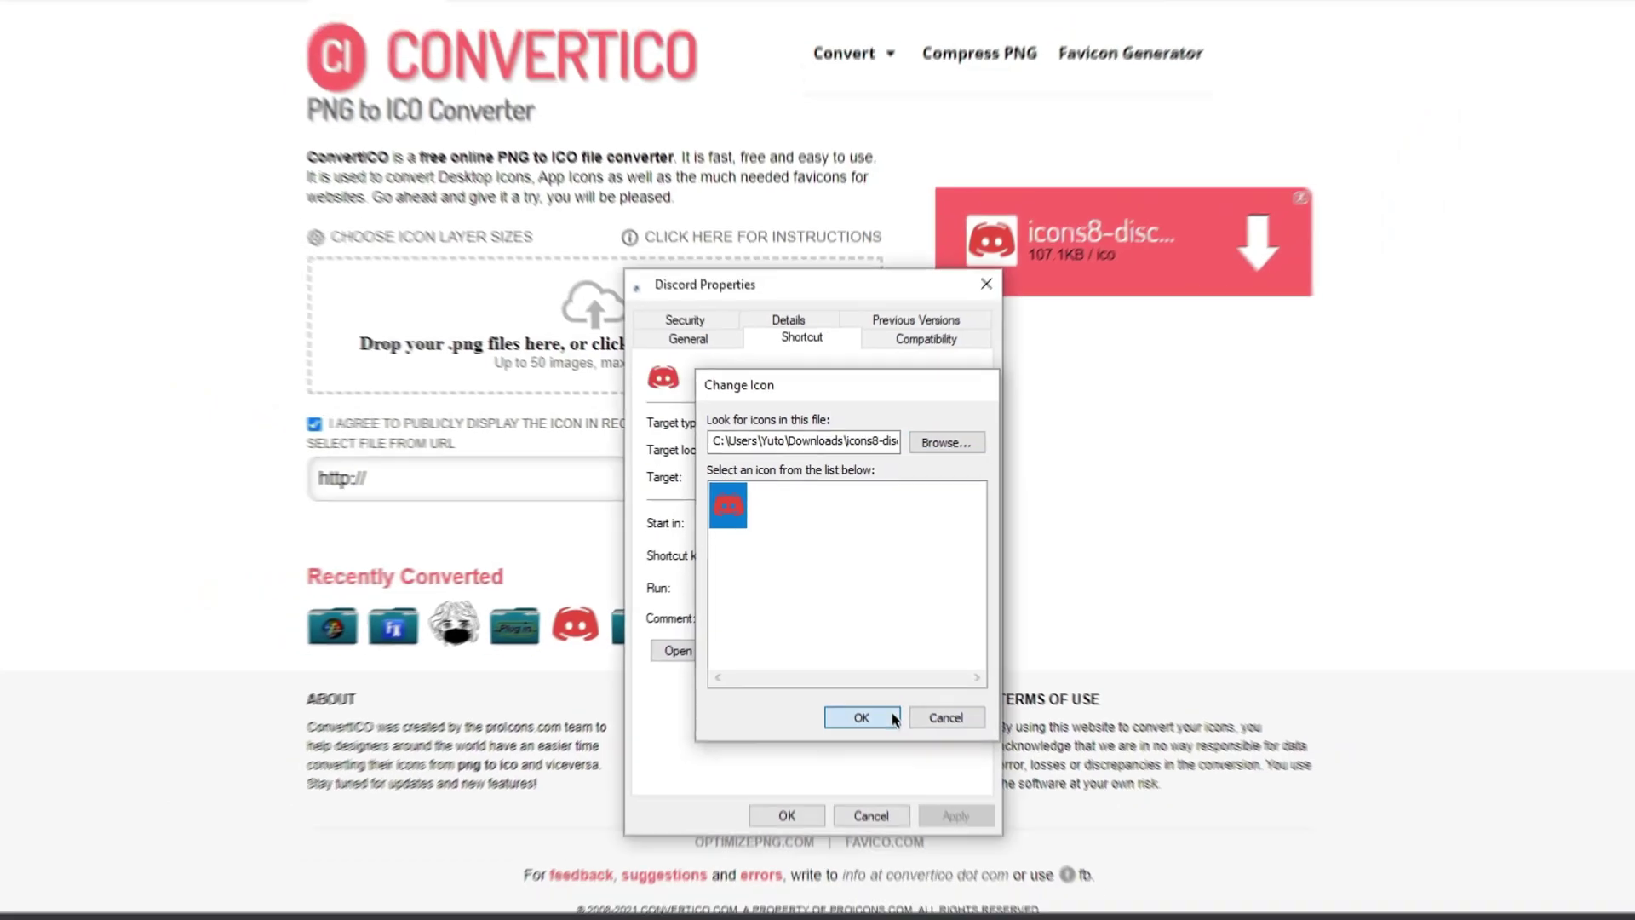
click(894, 719)
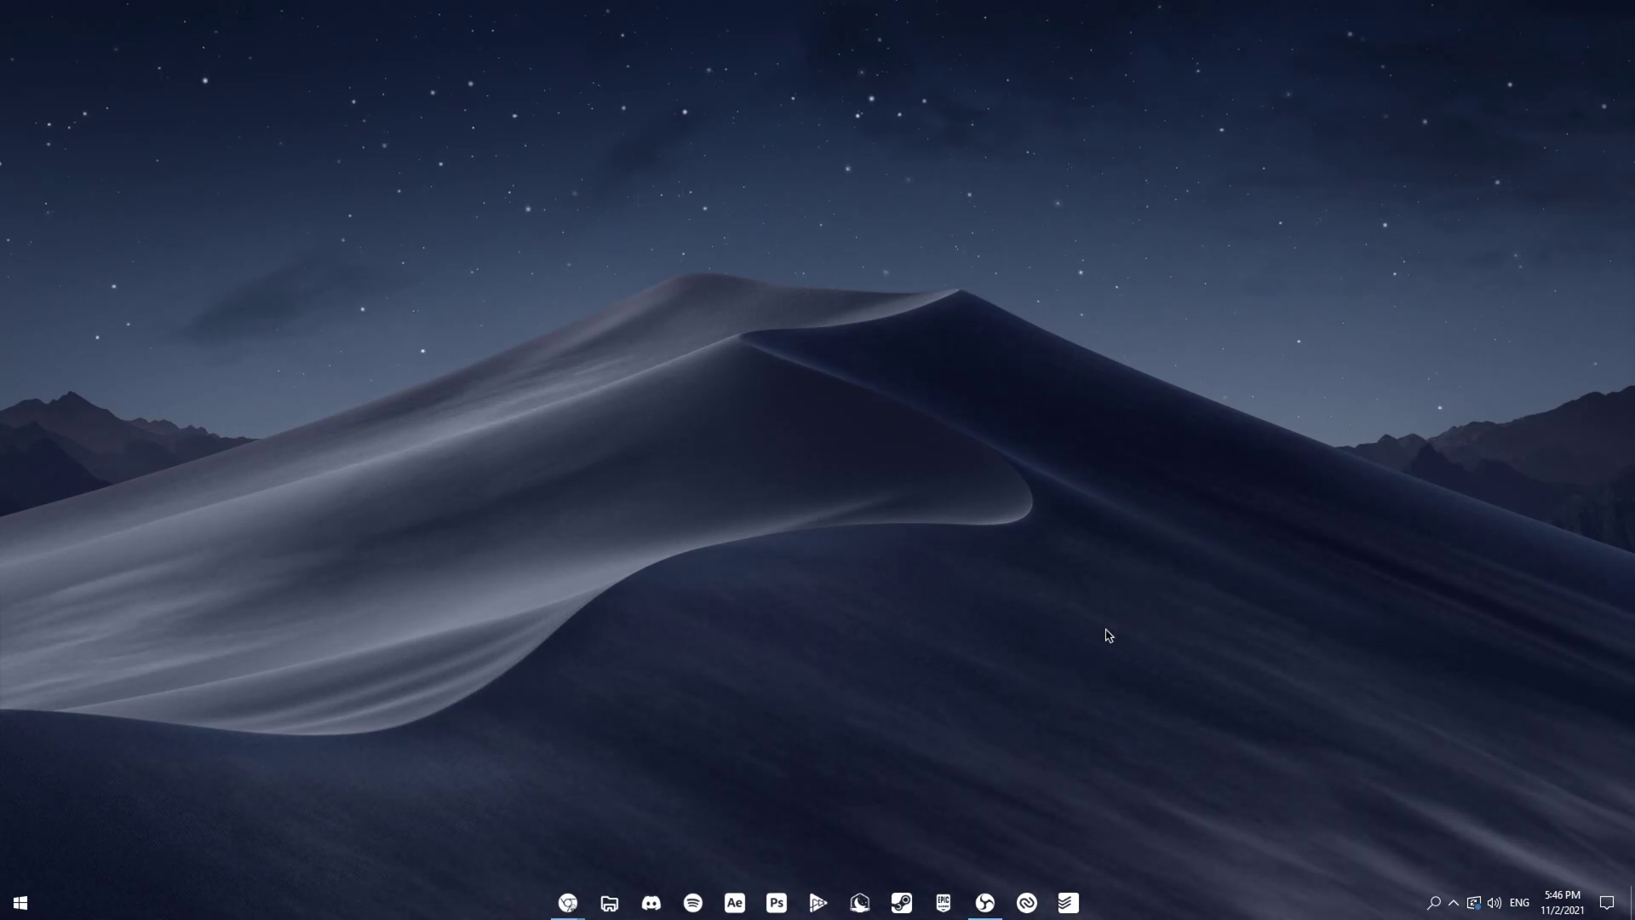
Step: Search Everything for 'discord logo' and open Discord-Logo.png
key(super+alt+s)
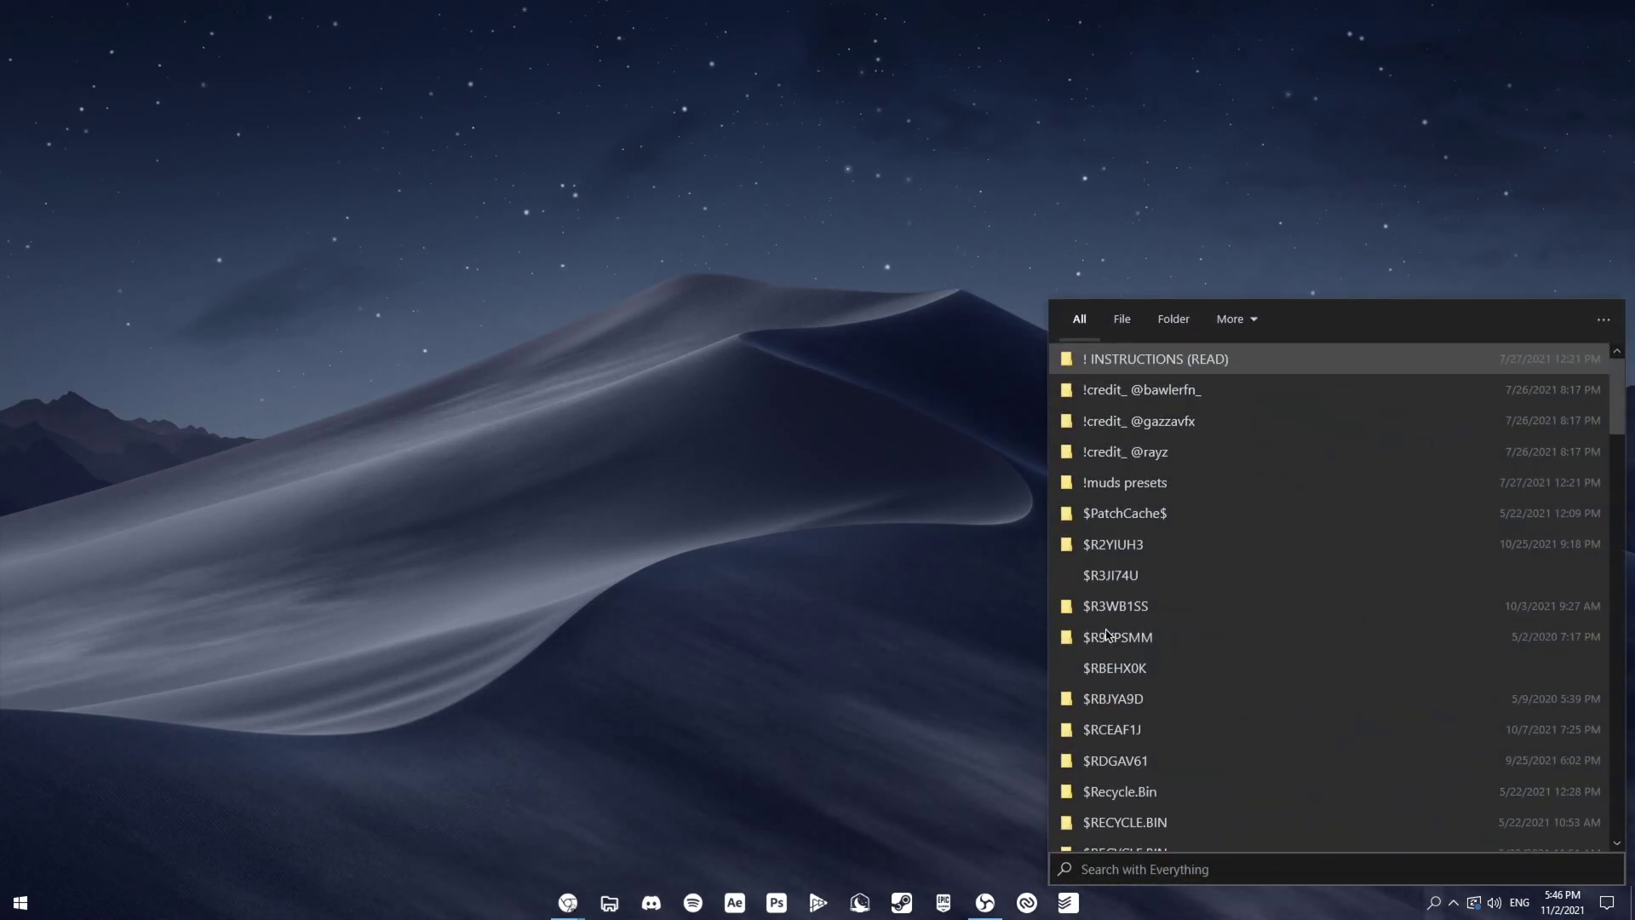
text(dis)
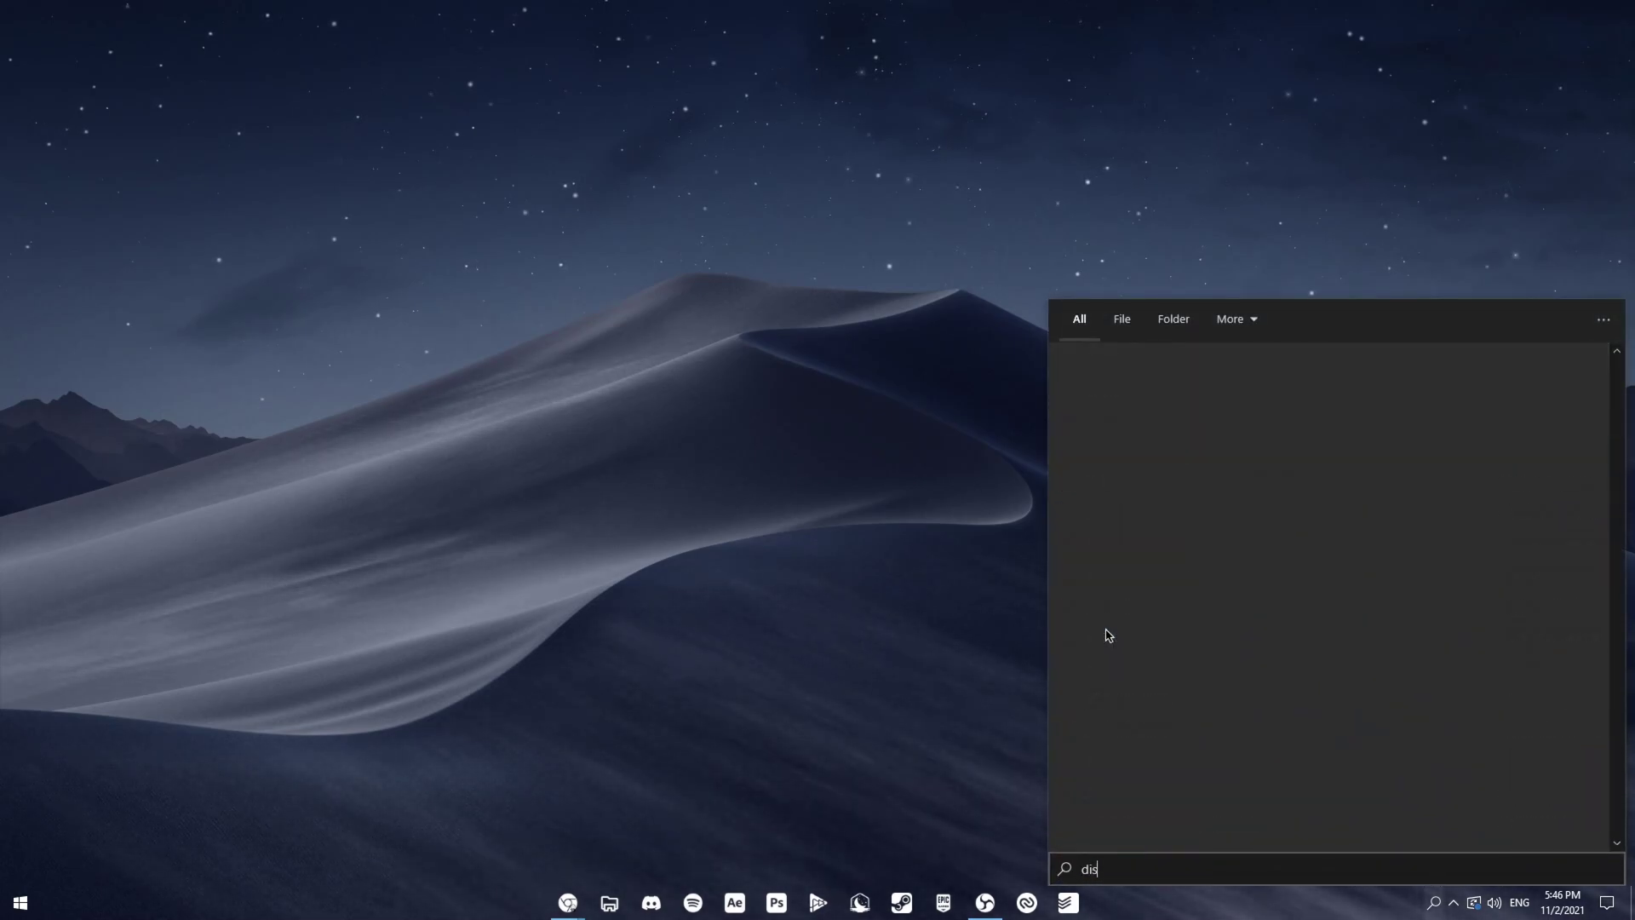
text(cord logo)
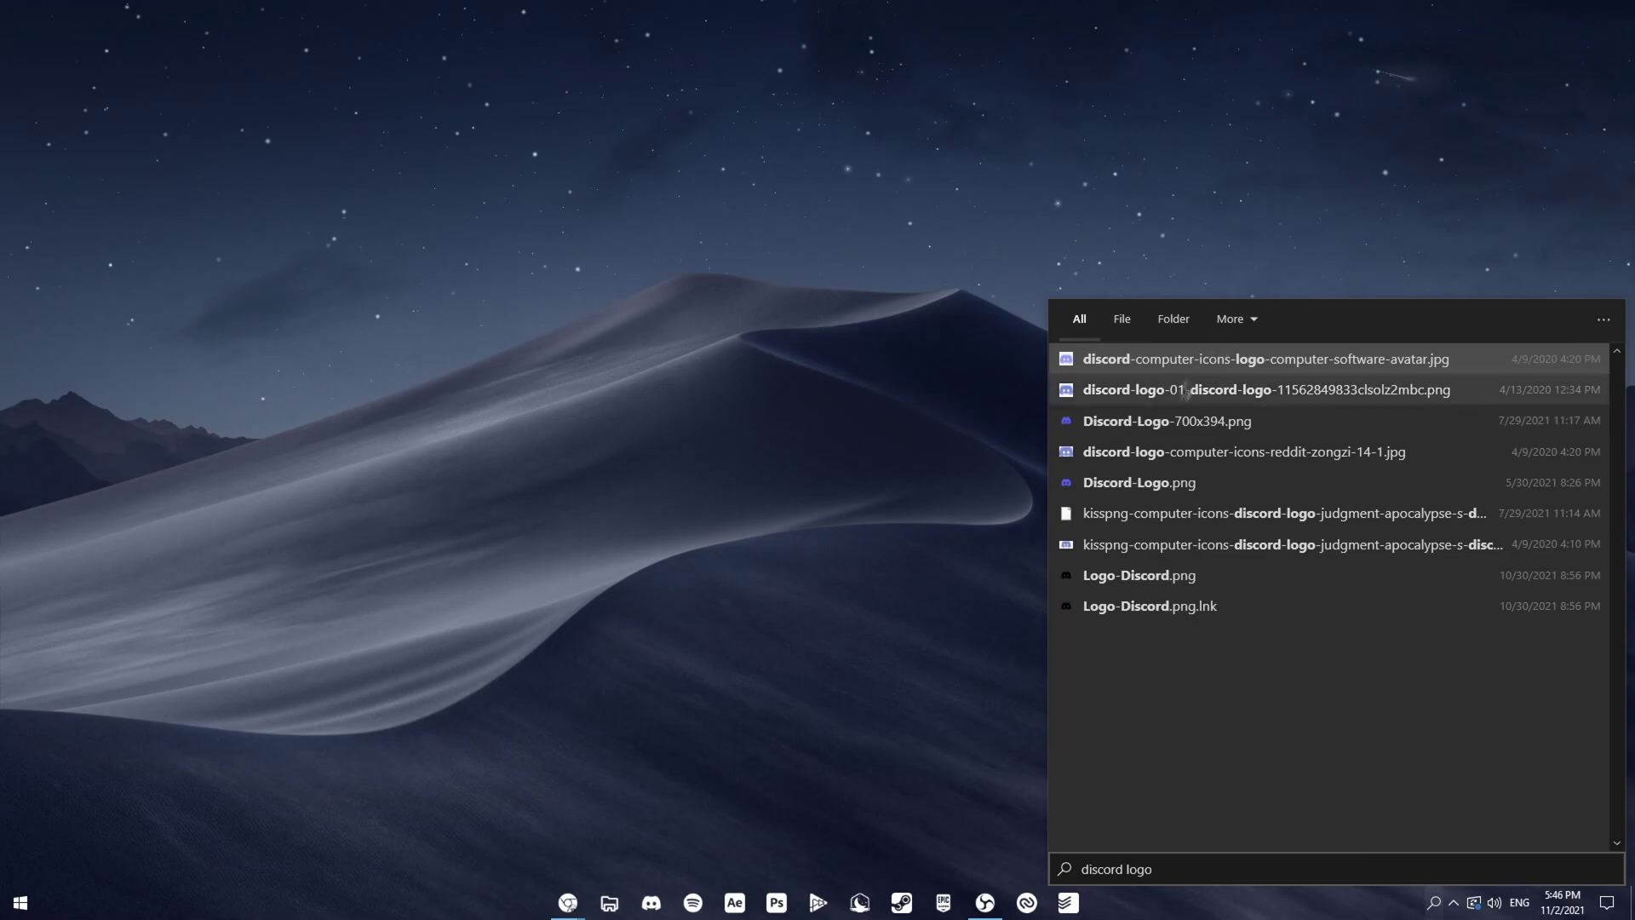
triple_click(1155, 868)
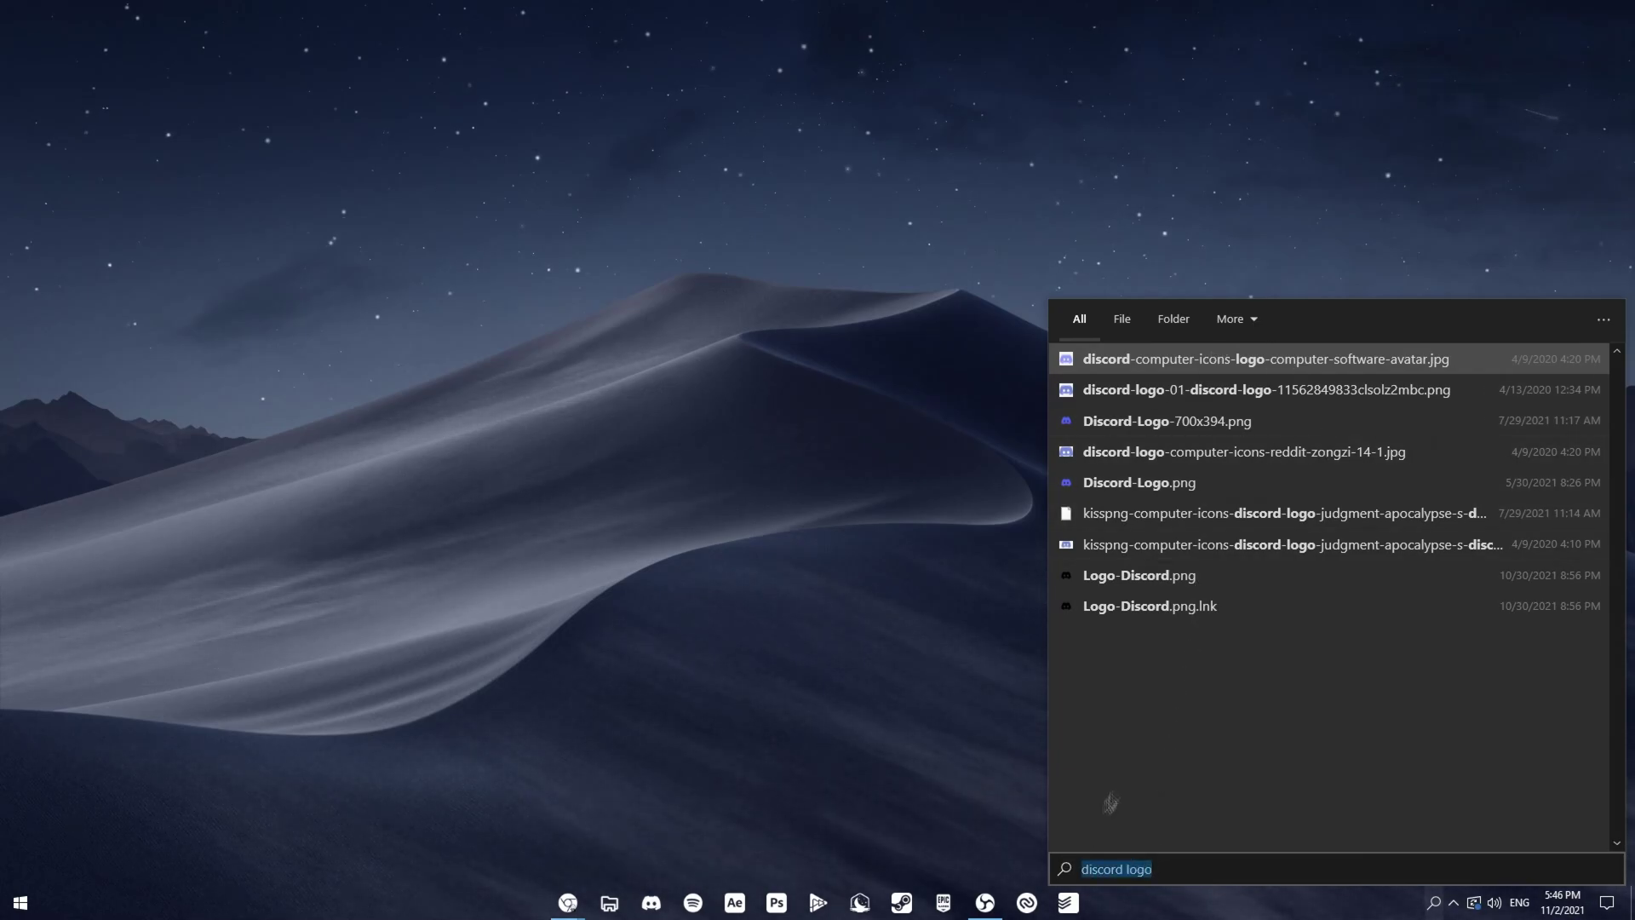
click(1191, 482)
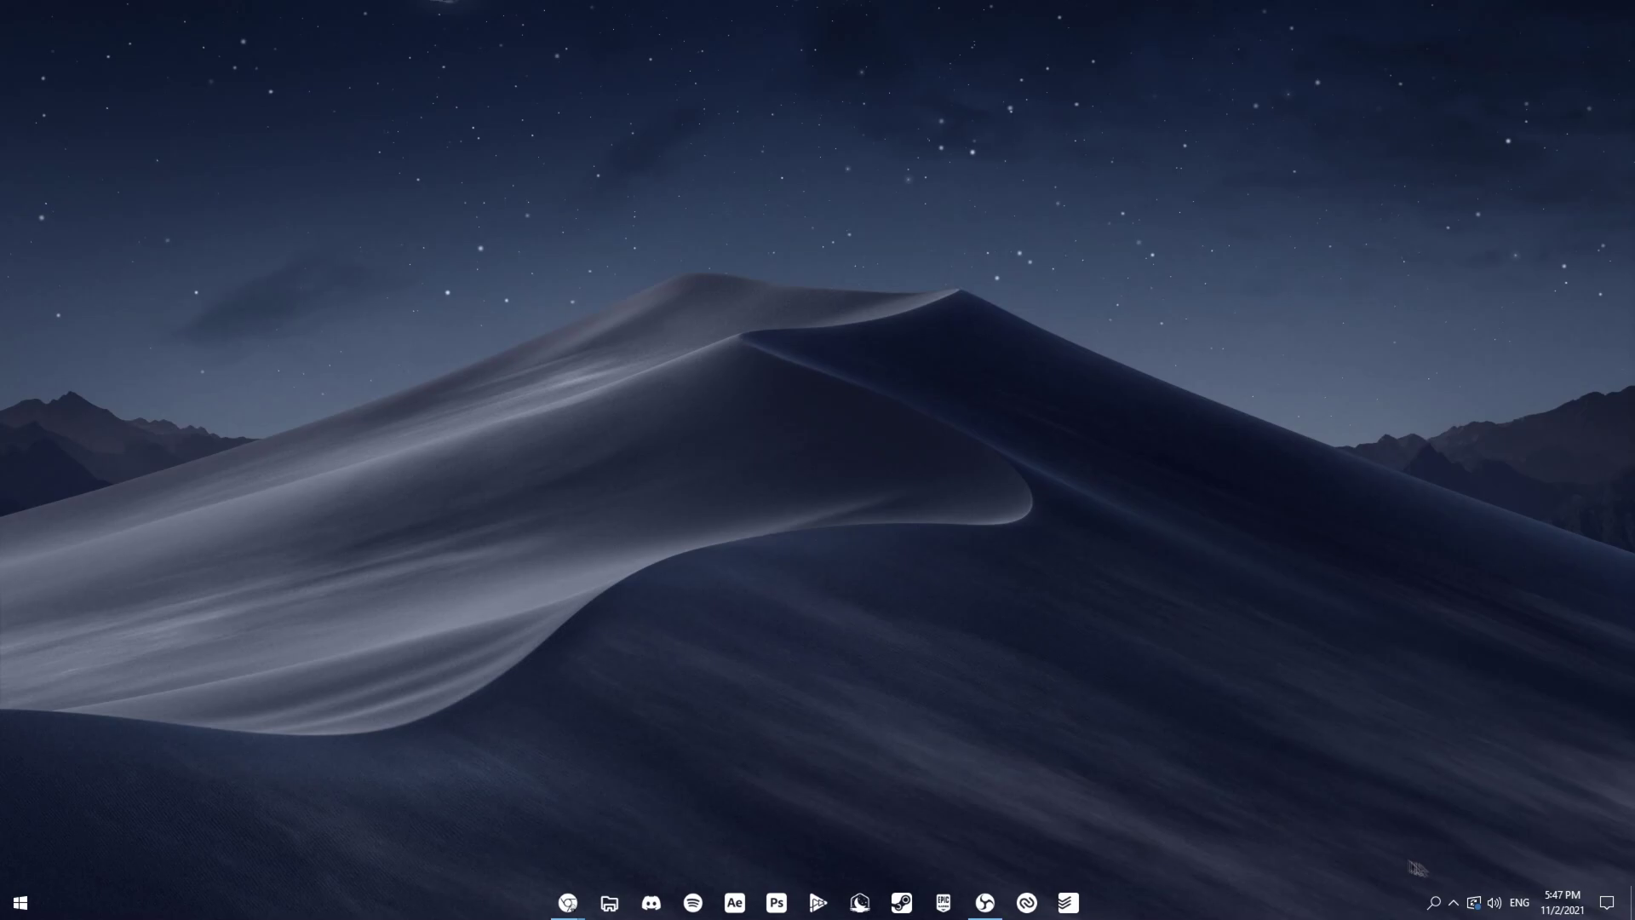
Step: Reopen and close the Everything search panel twice
click(1434, 902)
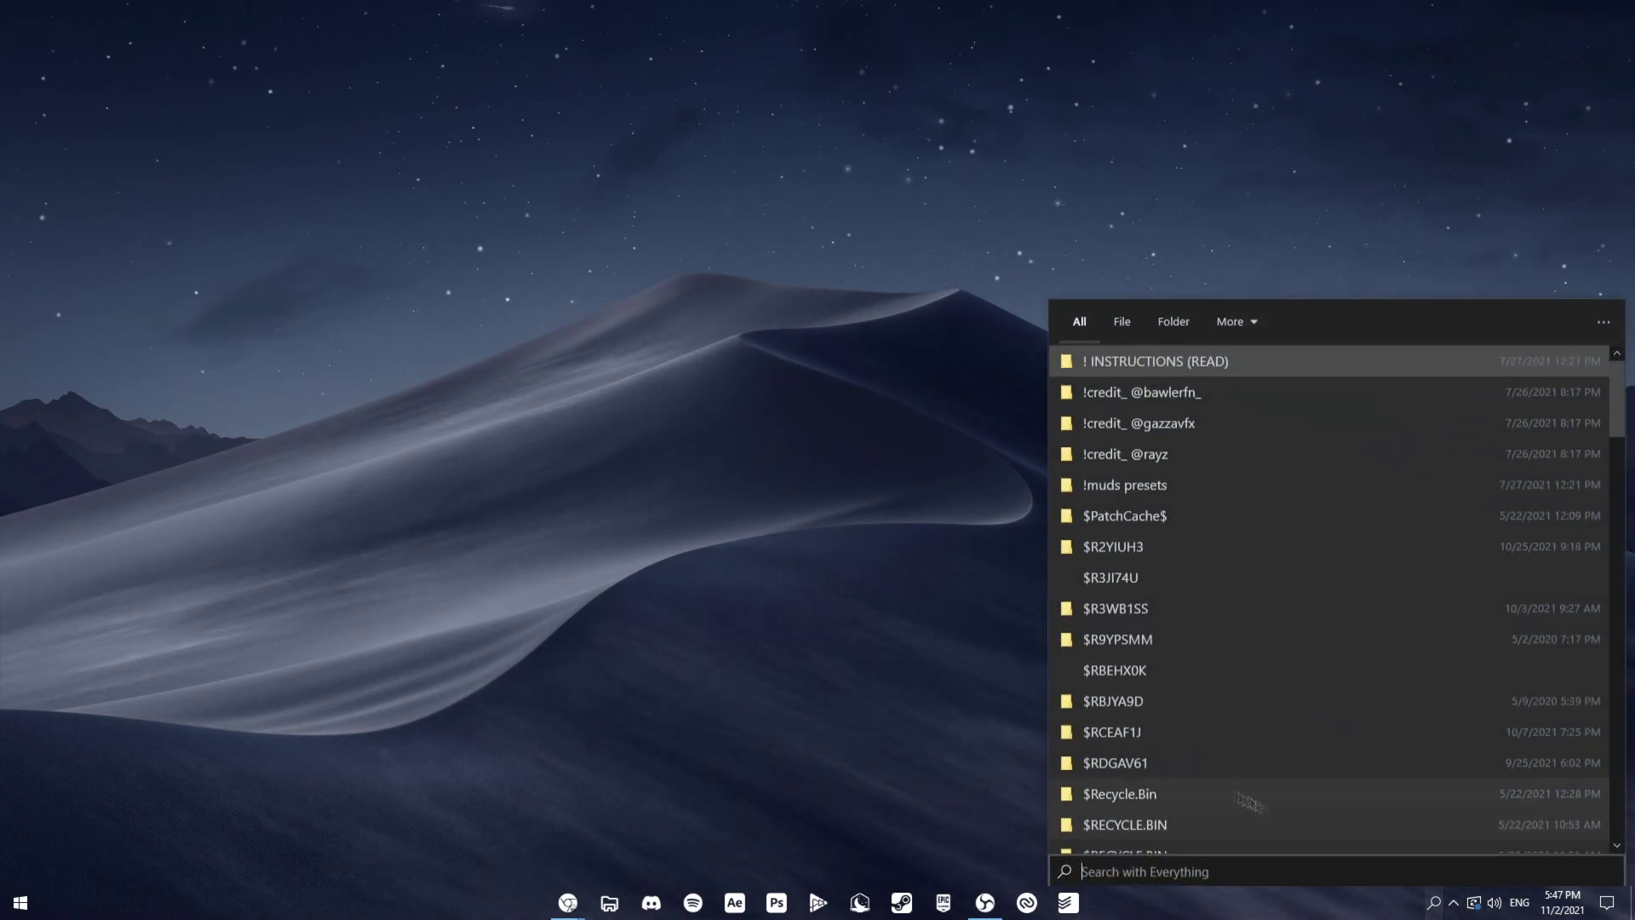
click(726, 614)
click(1434, 902)
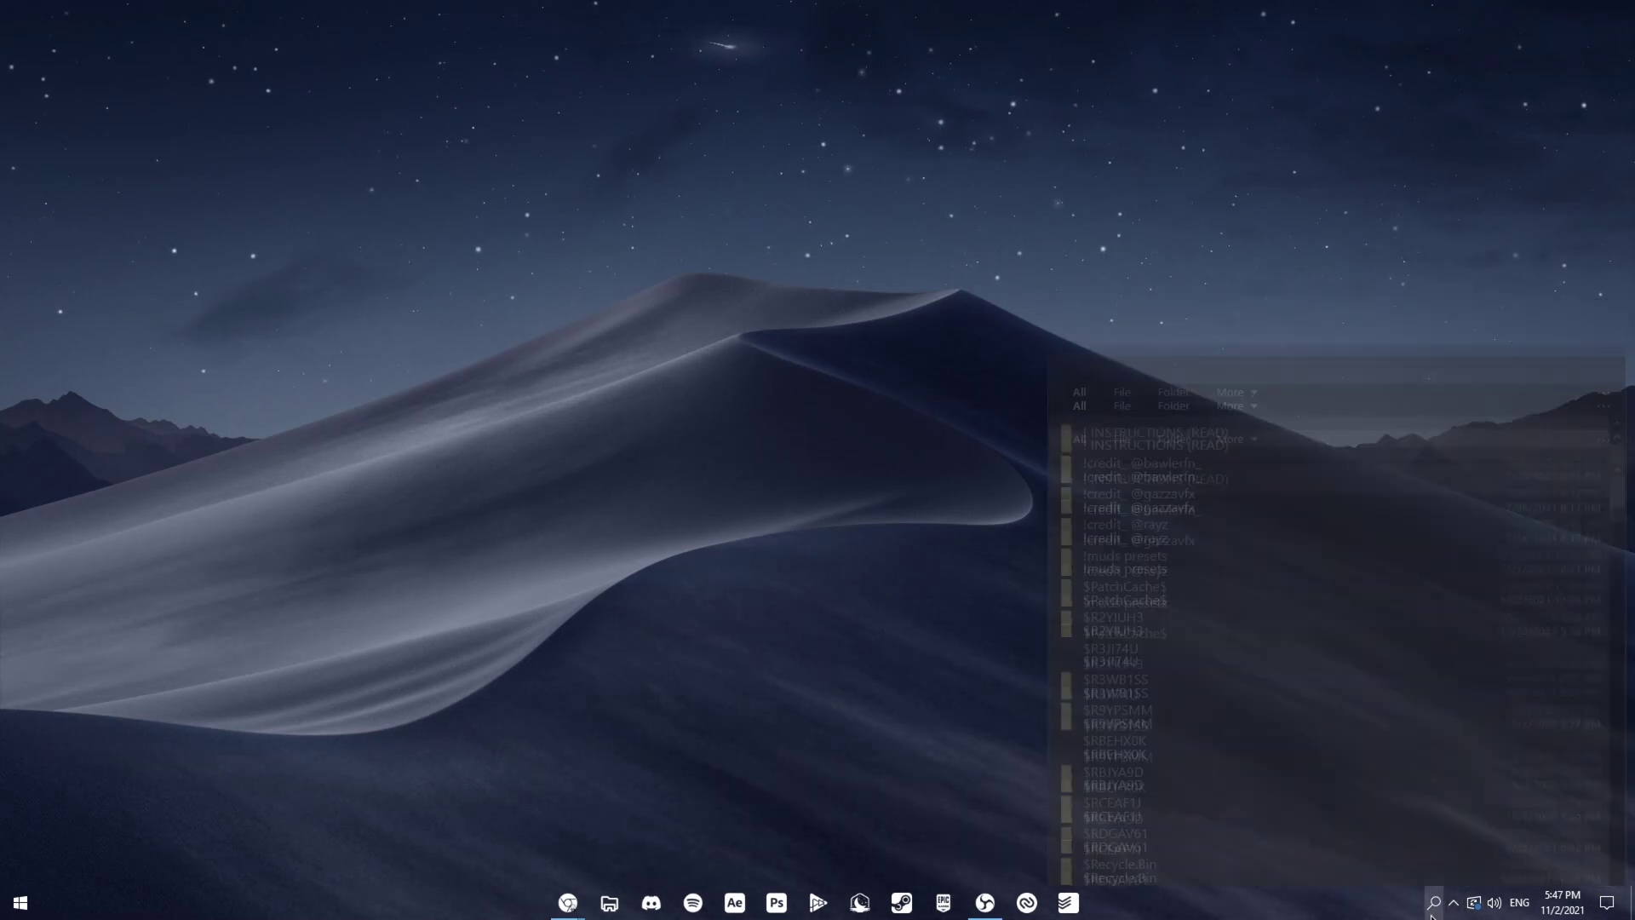
click(962, 509)
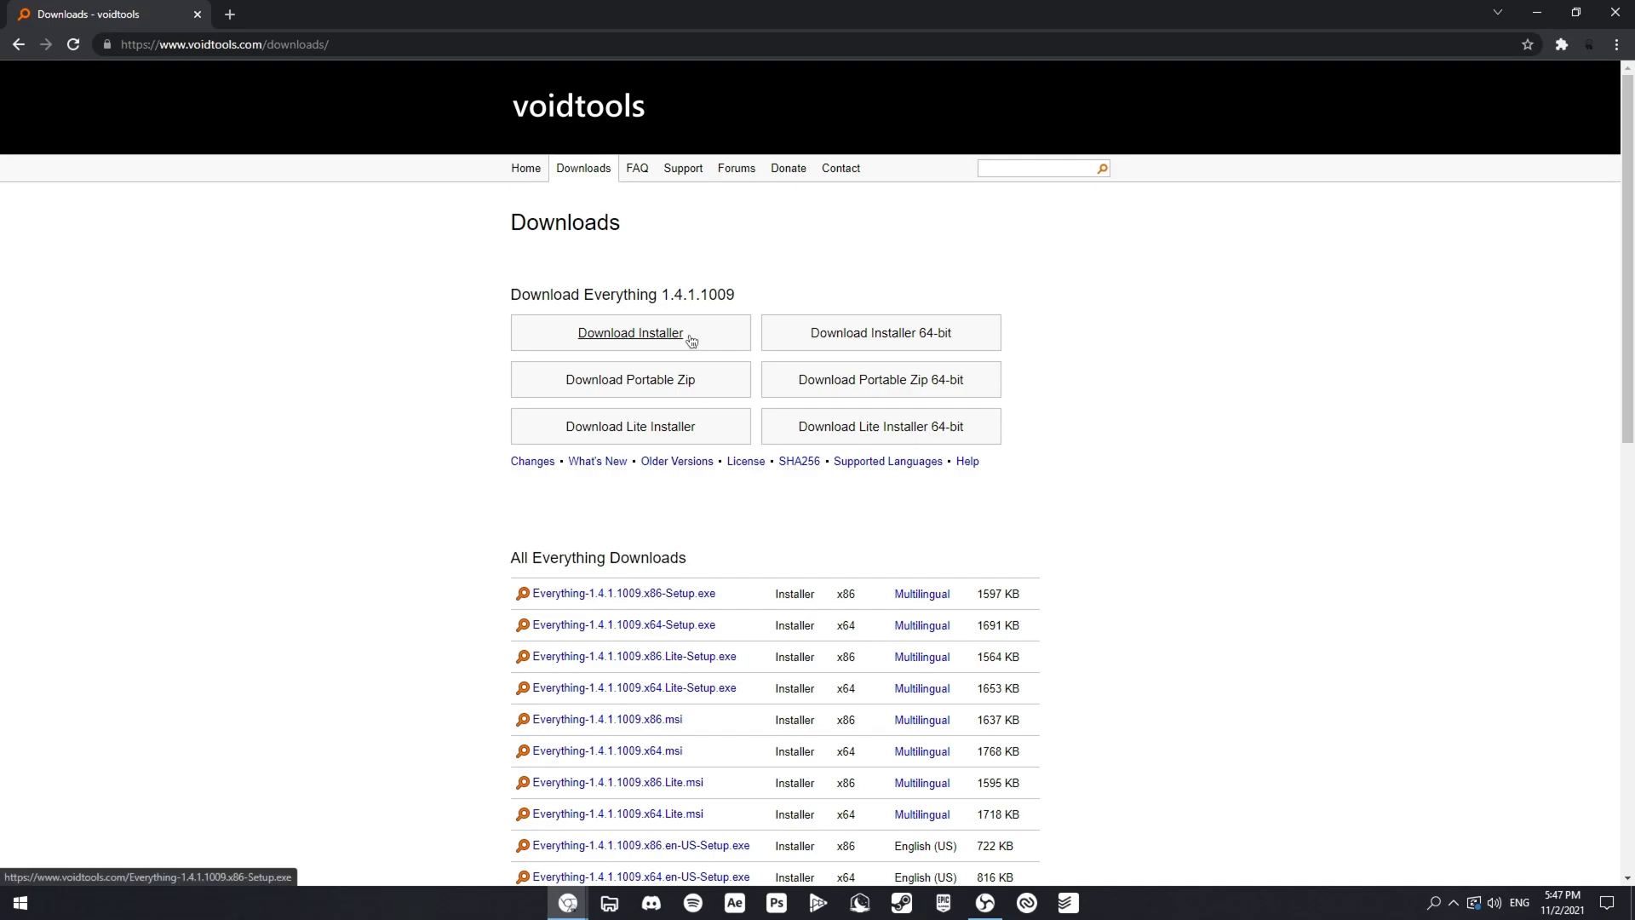
Step: Download the 64-bit Everything 1.4.1.1009 installer
click(976, 338)
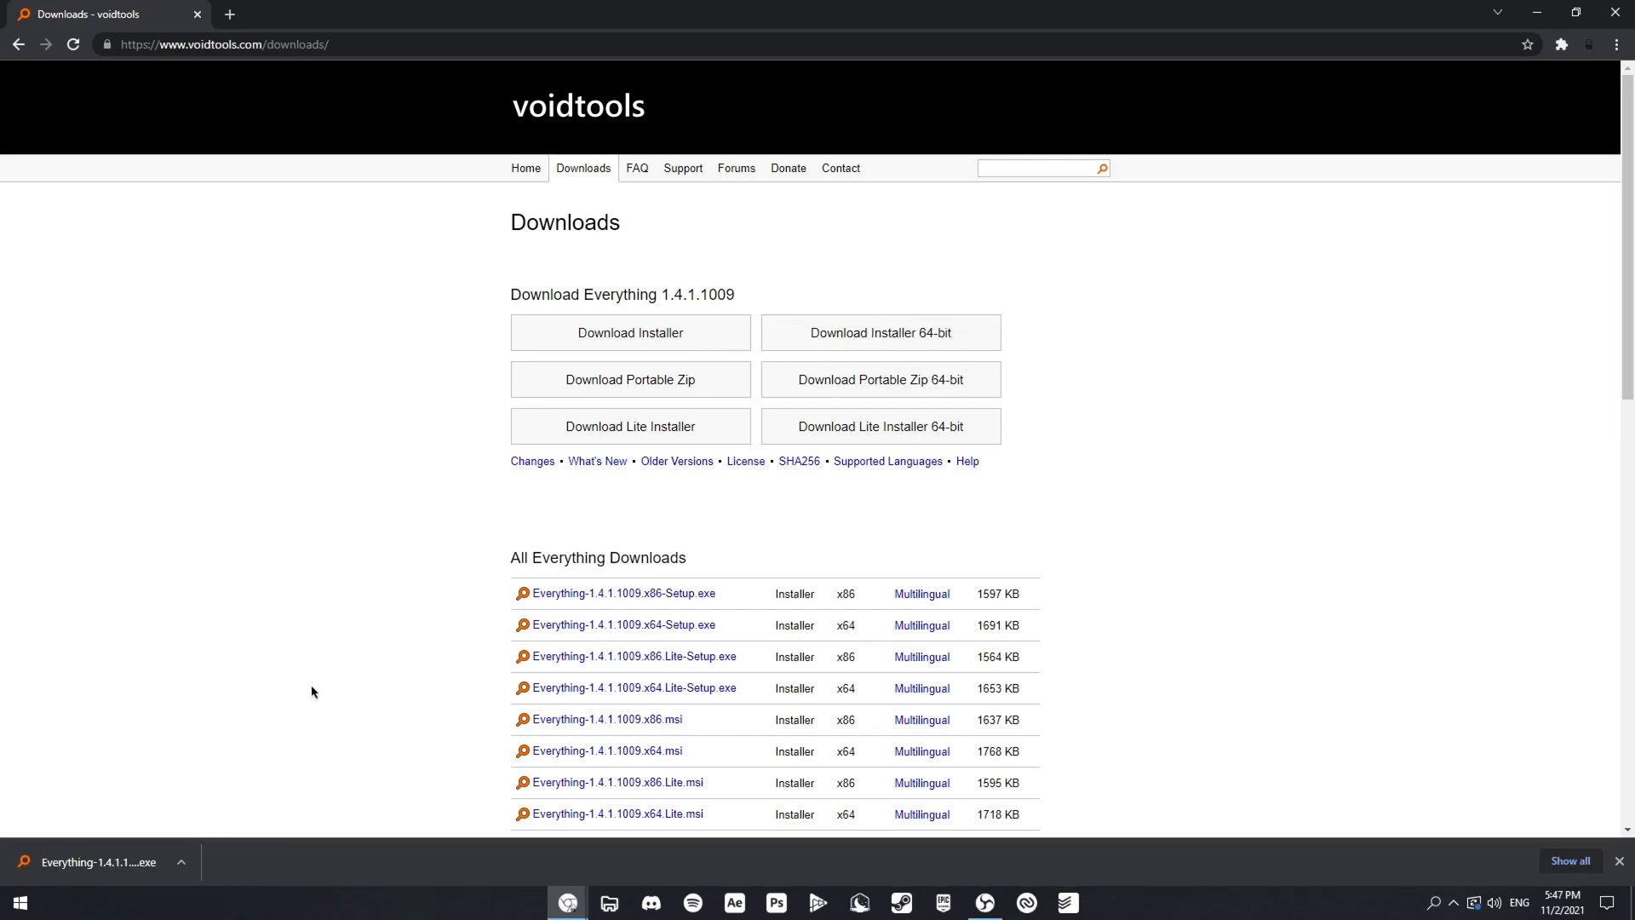
Step: Run the Everything installer with English (US), accepting the licence, default folder and data location
click(94, 862)
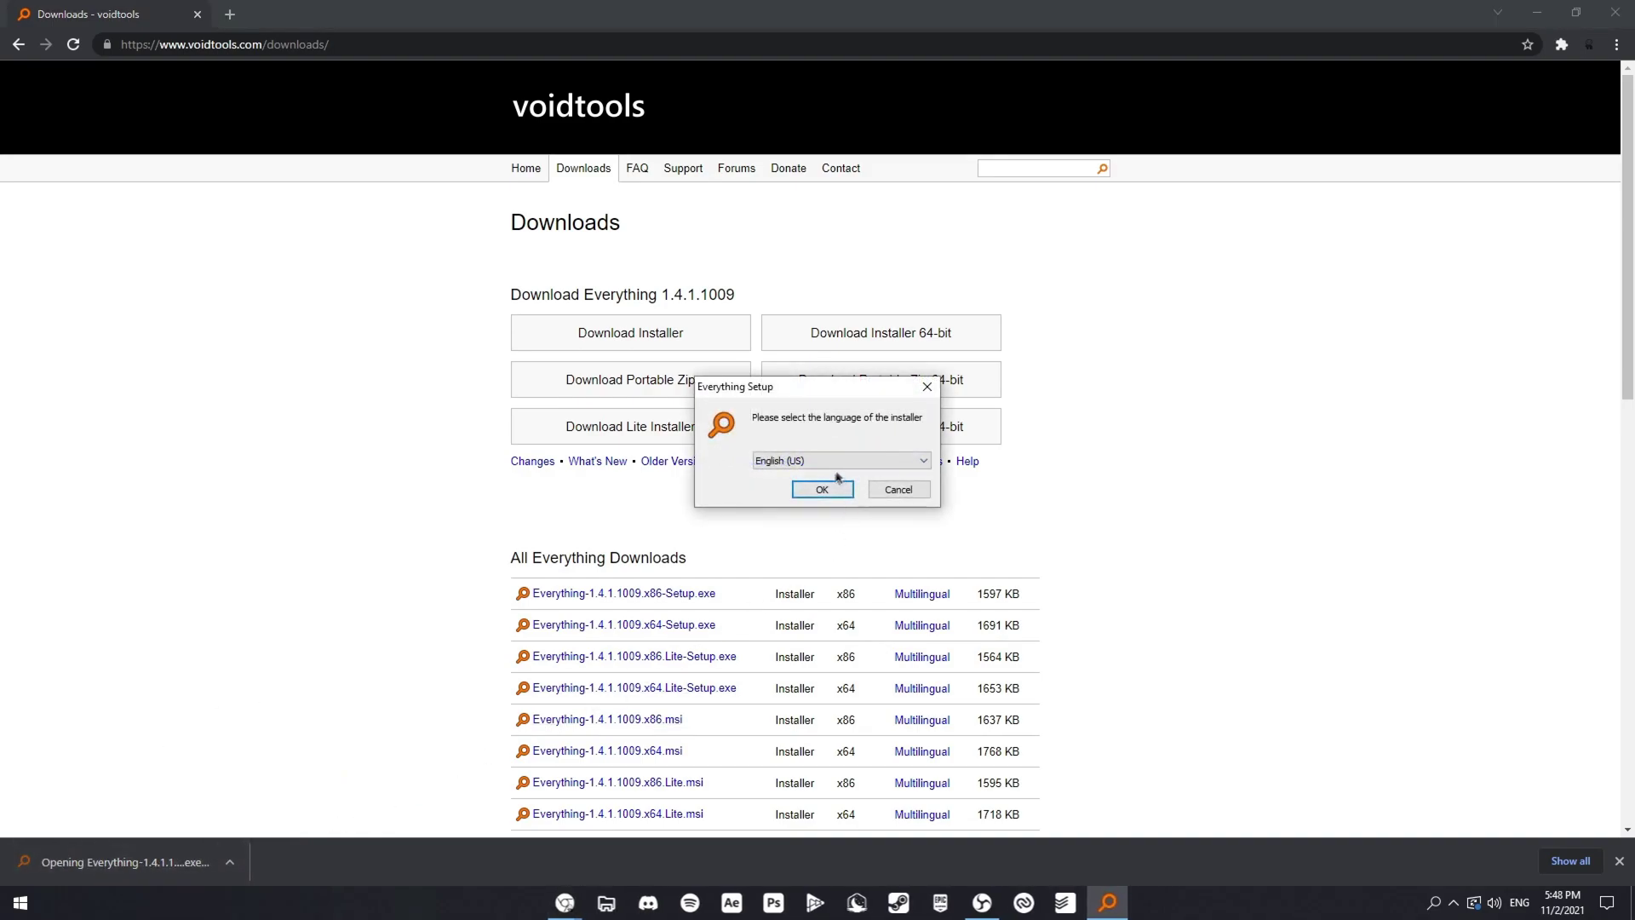
click(824, 490)
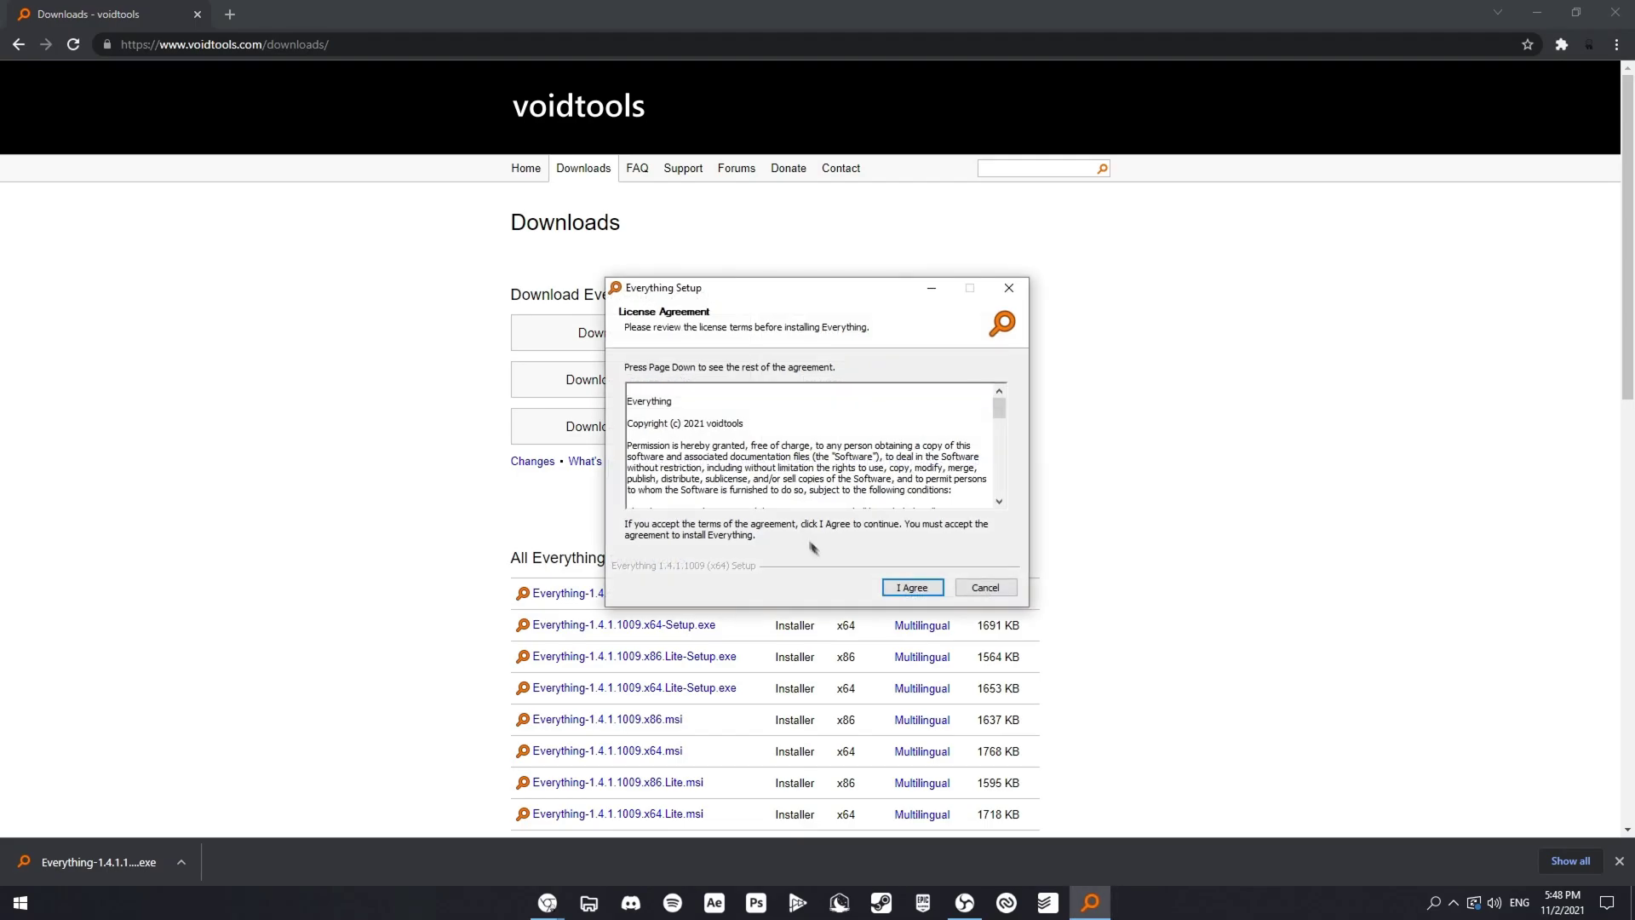
click(903, 588)
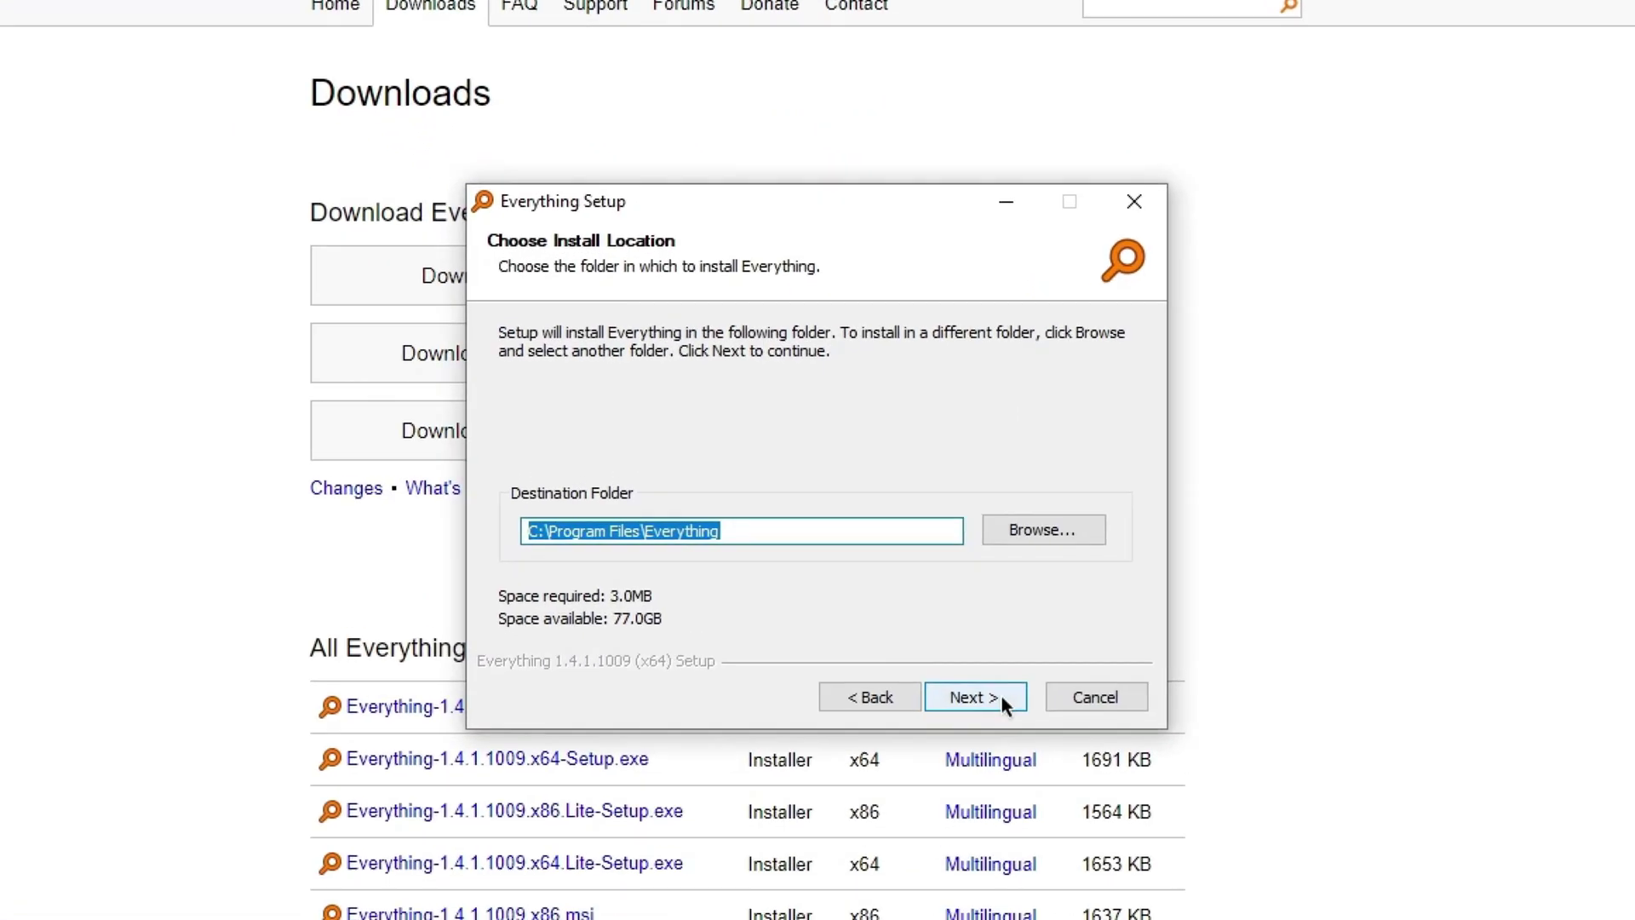
click(912, 588)
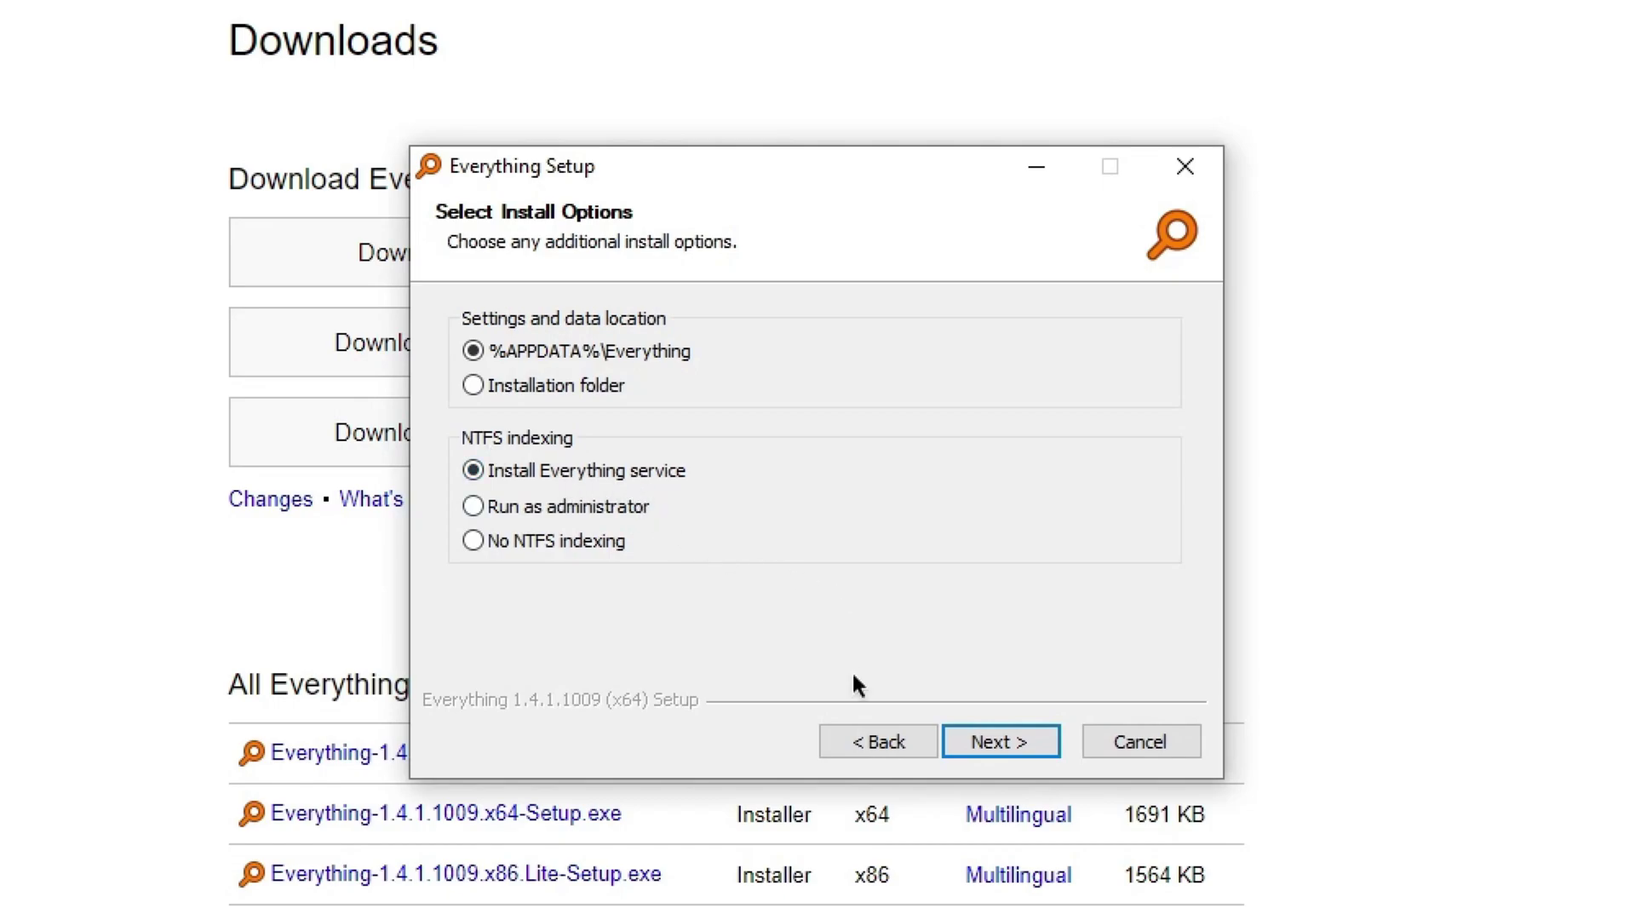
click(990, 745)
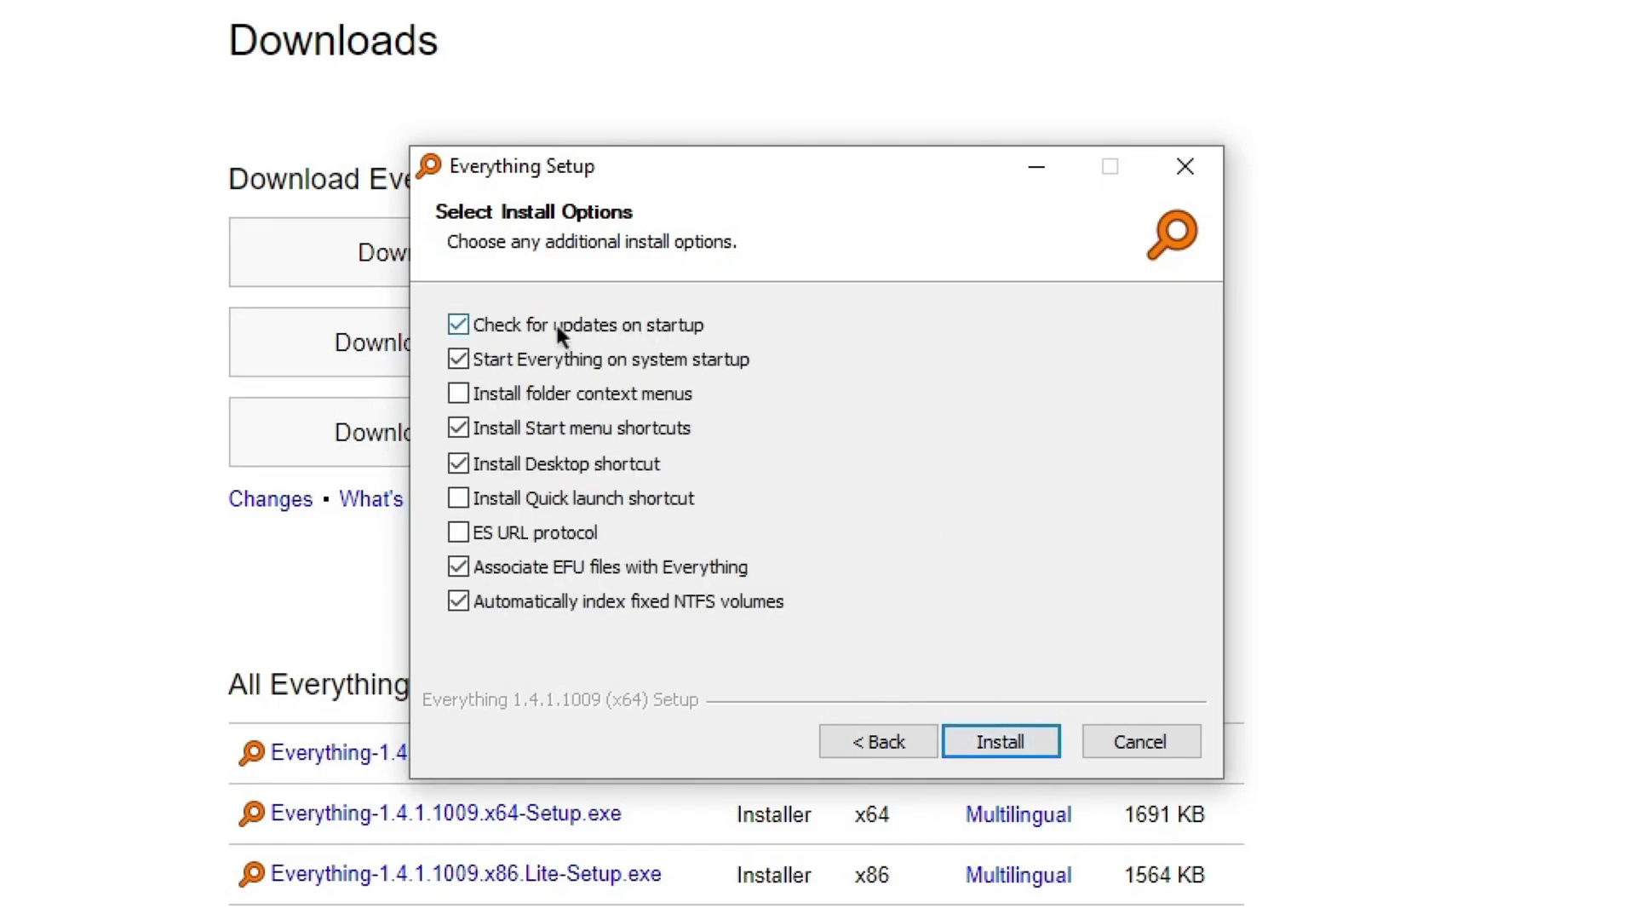